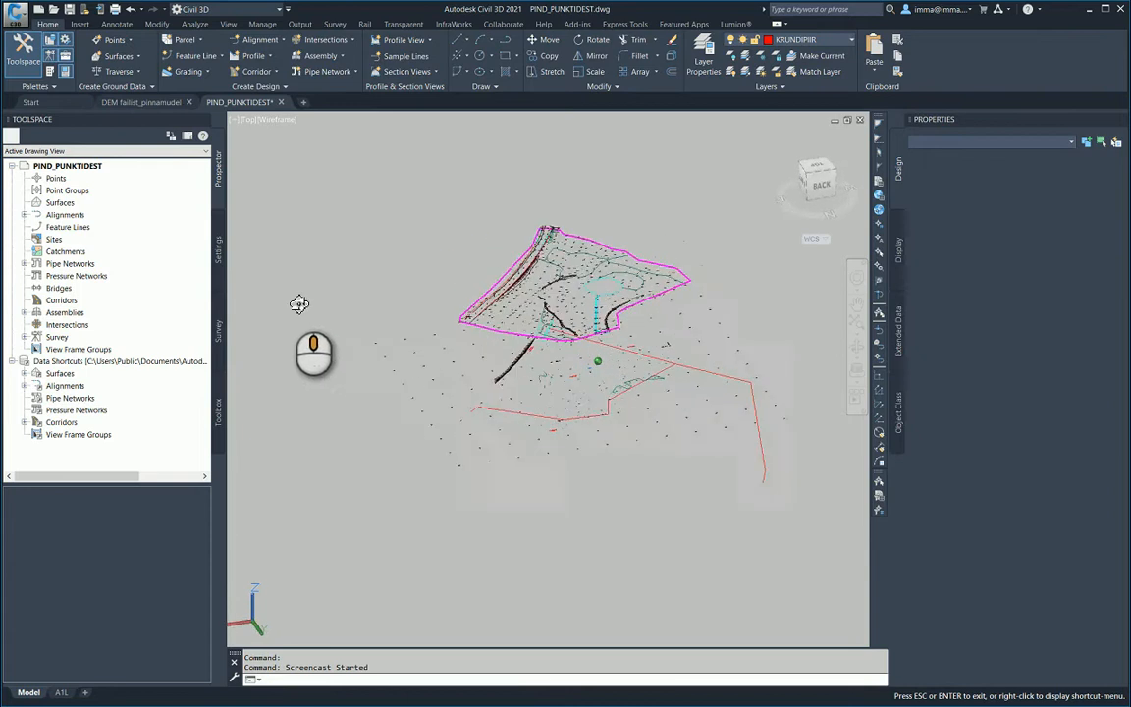
Orbit the survey drawing in 3D to examine its elevated and flat objects, and restore the plan view of the current UCS.
middle_click_drag(541, 290, 543, 307, "shift")
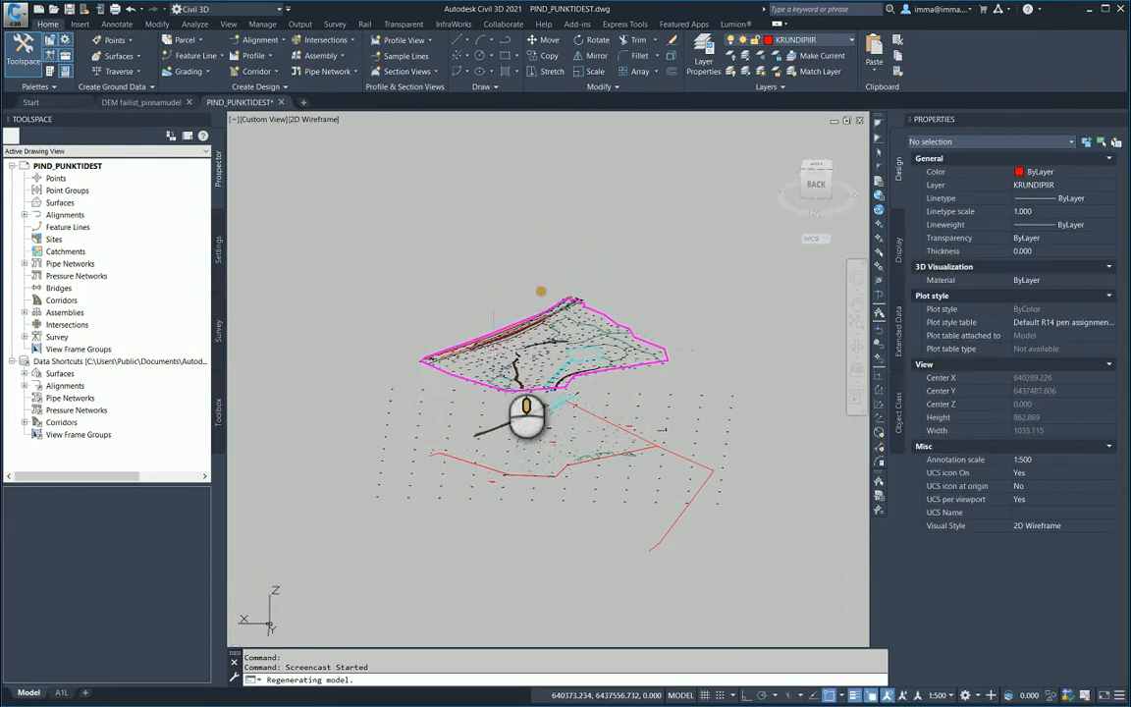
scroll(550, 365, "up", 2)
middle_click_drag(563, 400, 548, 373, "shift")
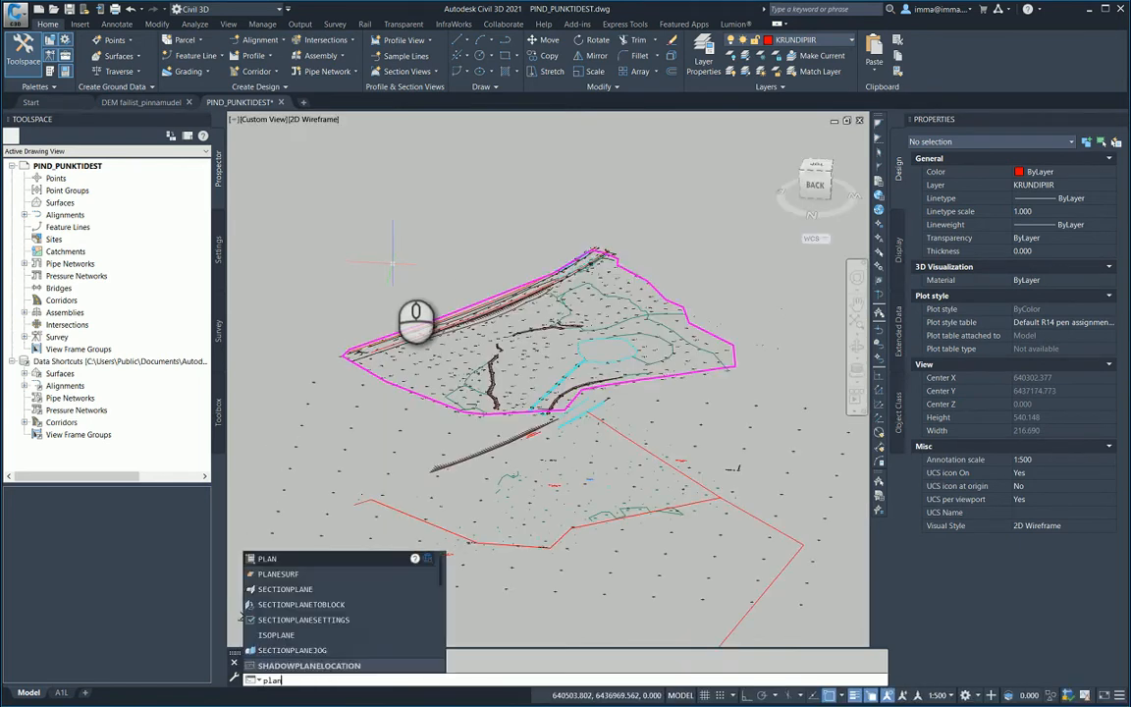
key("Return")
key("Return")
Select the objects in the northern part of the site and examine their heights from the side in the Object Viewer.
left_click(469, 305)
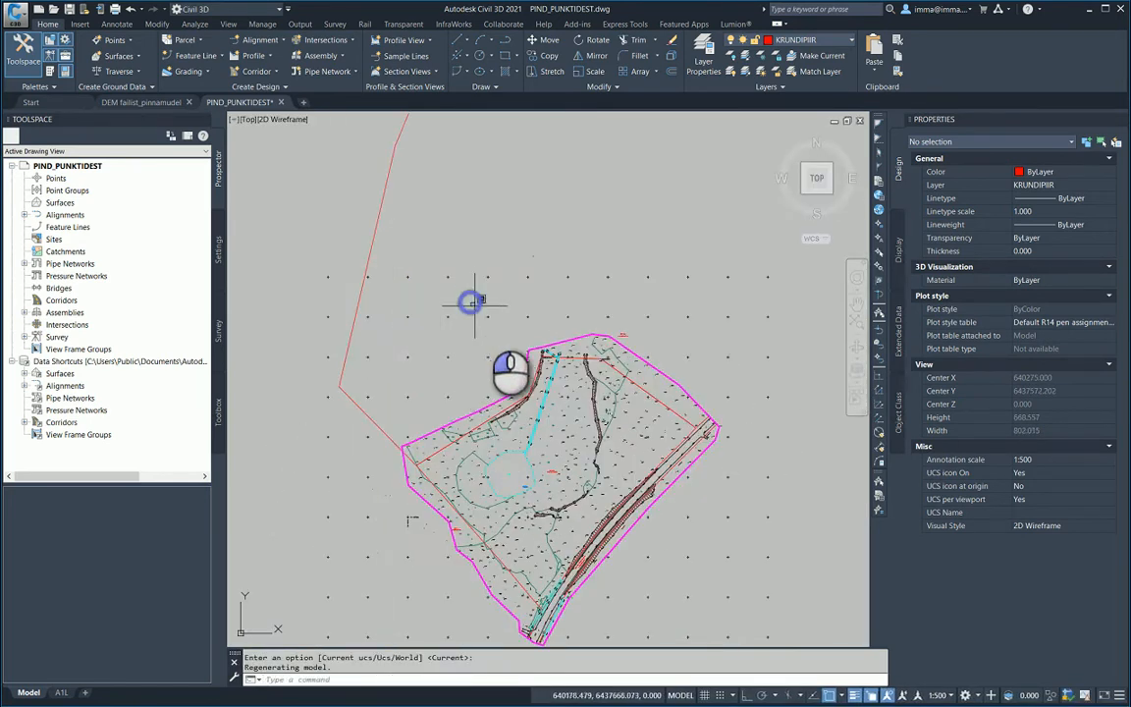
left_click(703, 429)
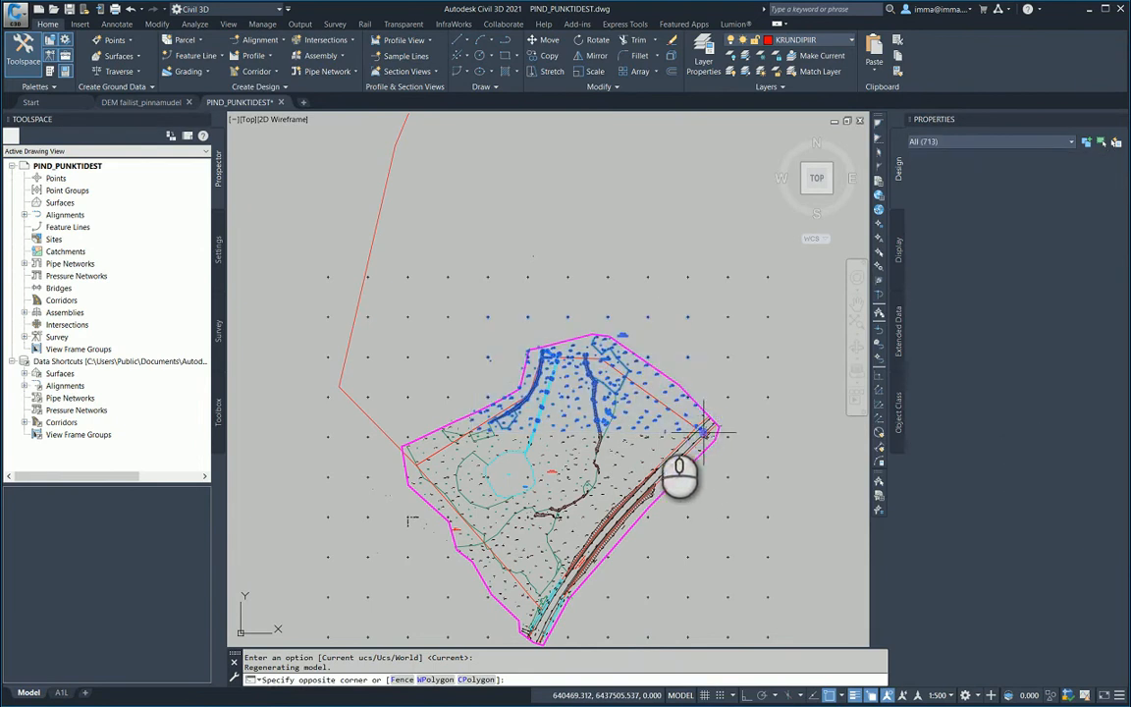
right_click(628, 390)
left_click(638, 506)
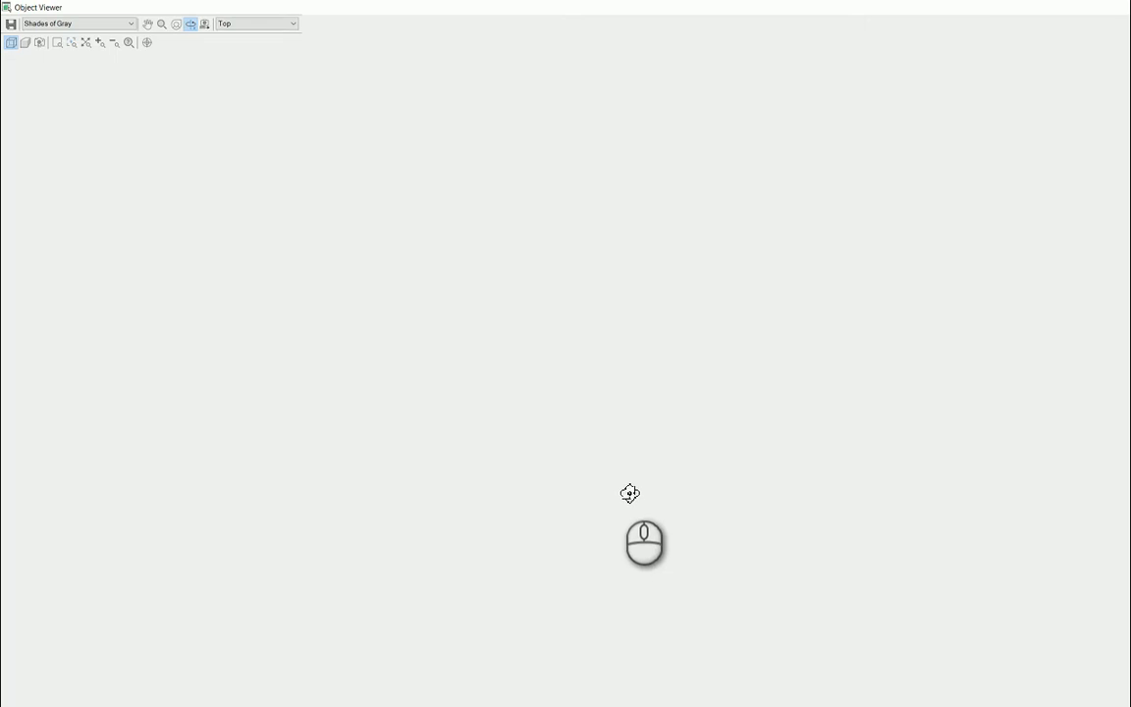
left_click_drag(568, 452, 565, 332)
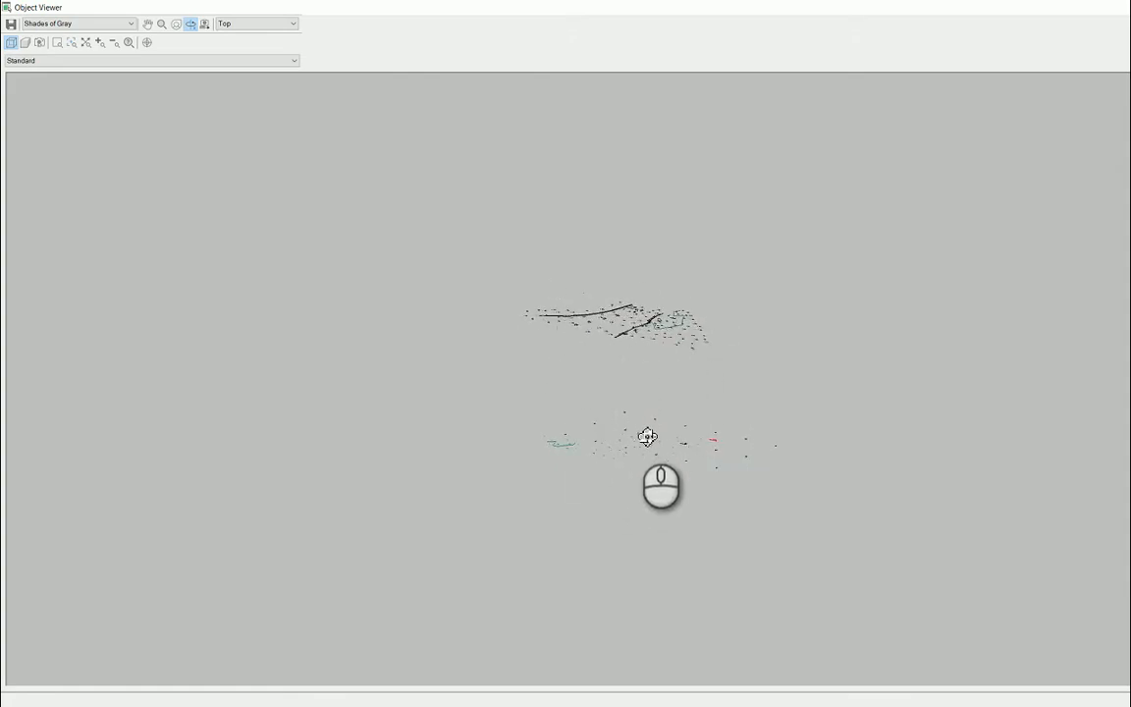
key("Escape")
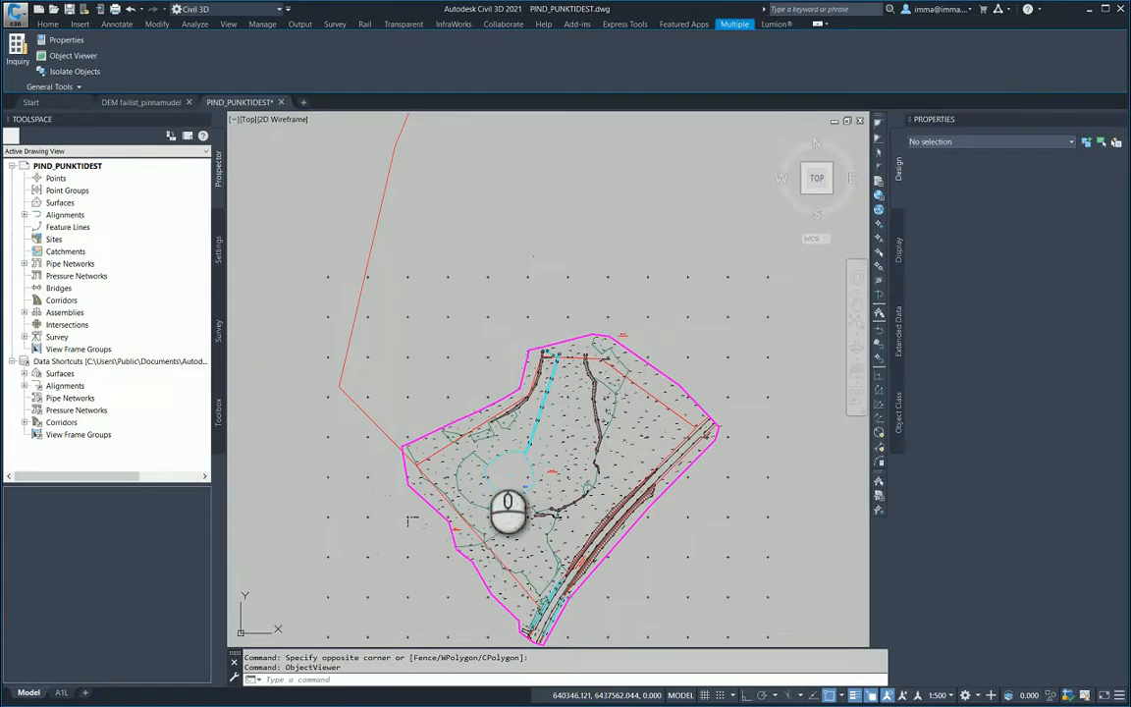
Check the properties of the 153.51 elevation text east of the cyan ditch.
scroll(542, 428, "up", 18)
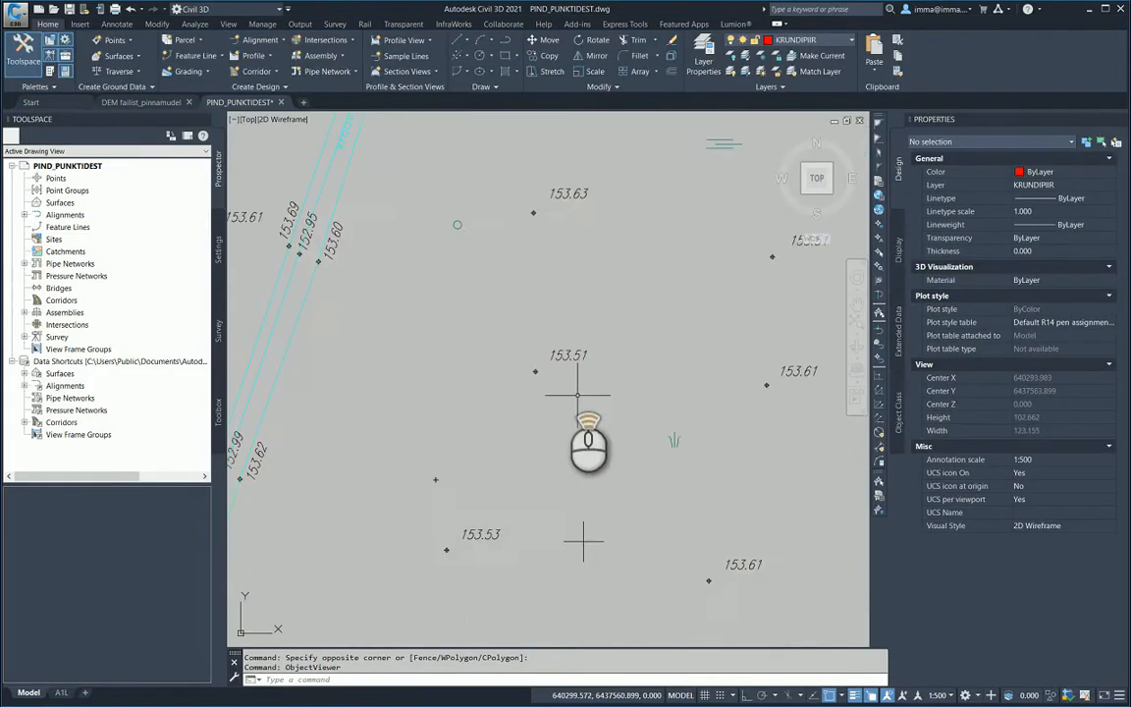
scroll(479, 338, "up", 3)
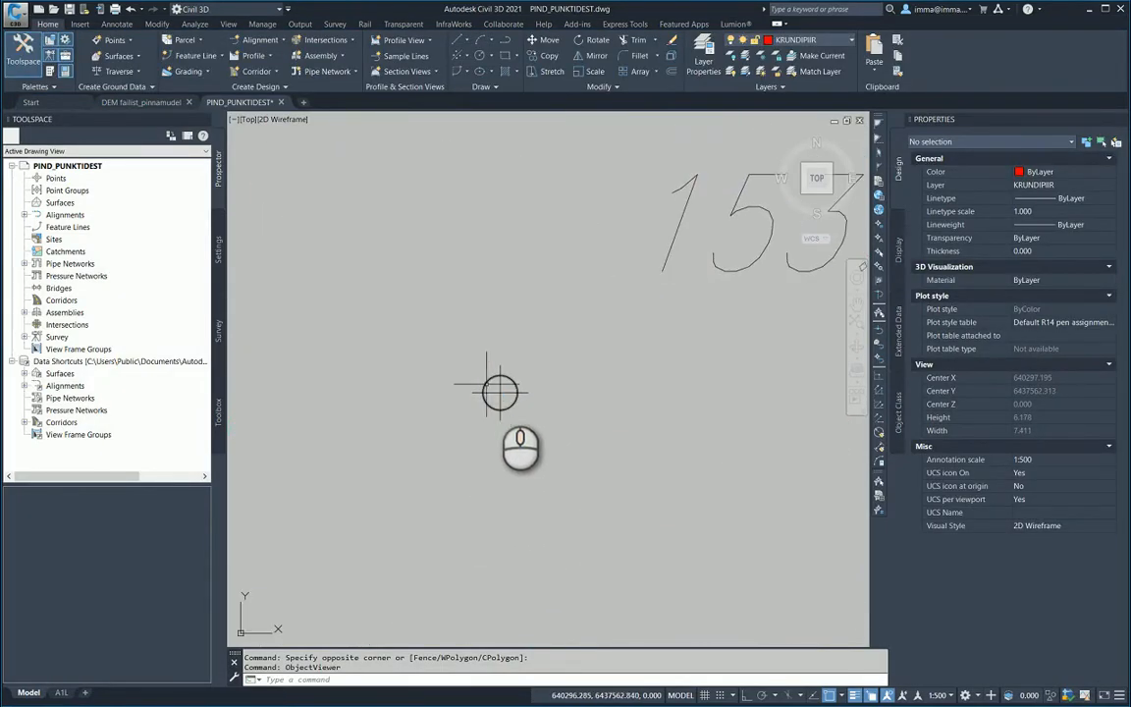
scroll(552, 391, "down", 5)
middle_click_drag(553, 391, 520, 401)
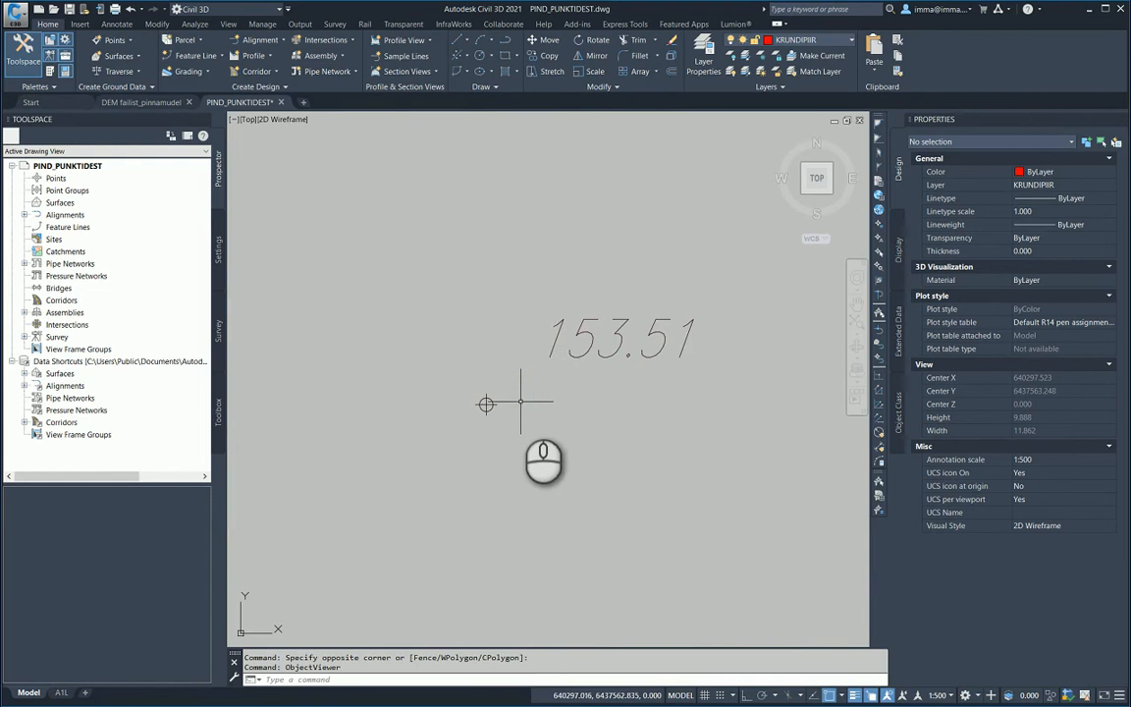
left_click(581, 348)
left_click(571, 364)
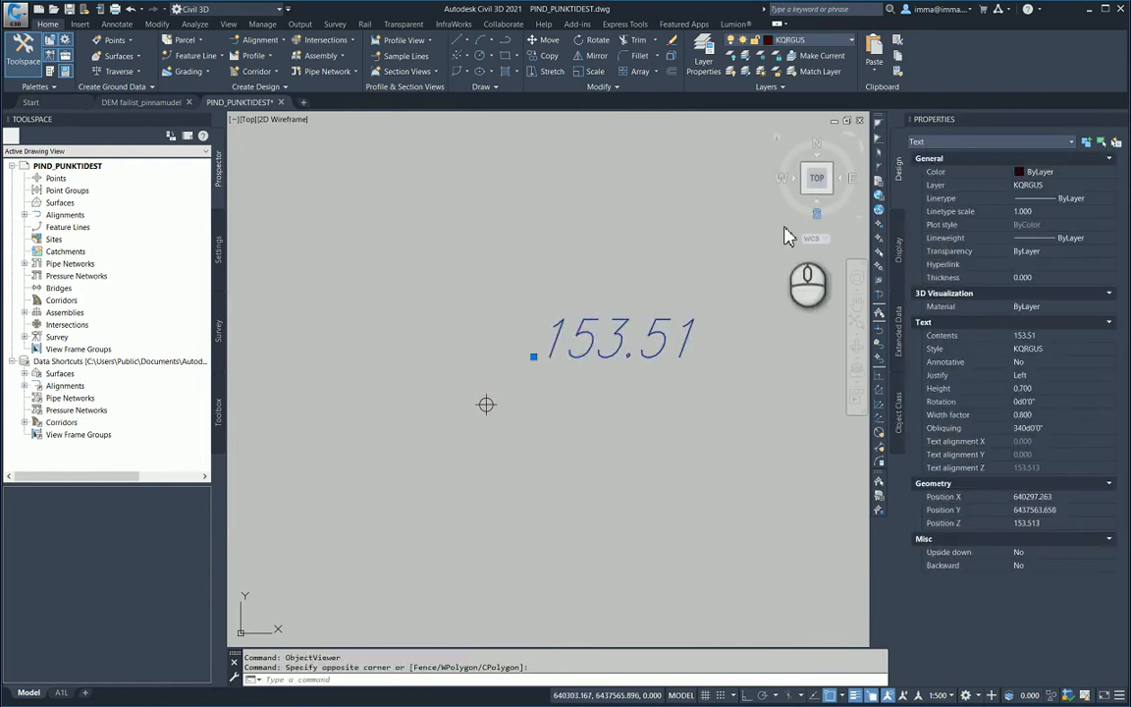
key("Escape")
Check the properties of the circle block and the point object beside the 153.51 elevation text.
scroll(496, 405, "up", 6)
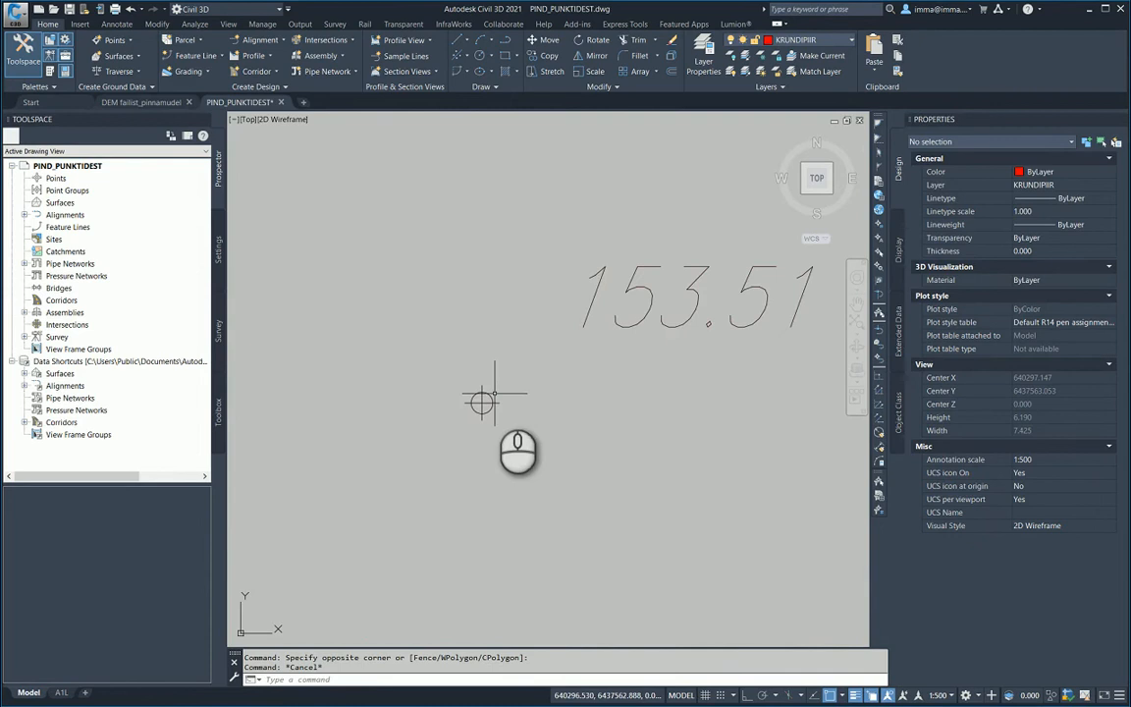
scroll(469, 407, "up", 2)
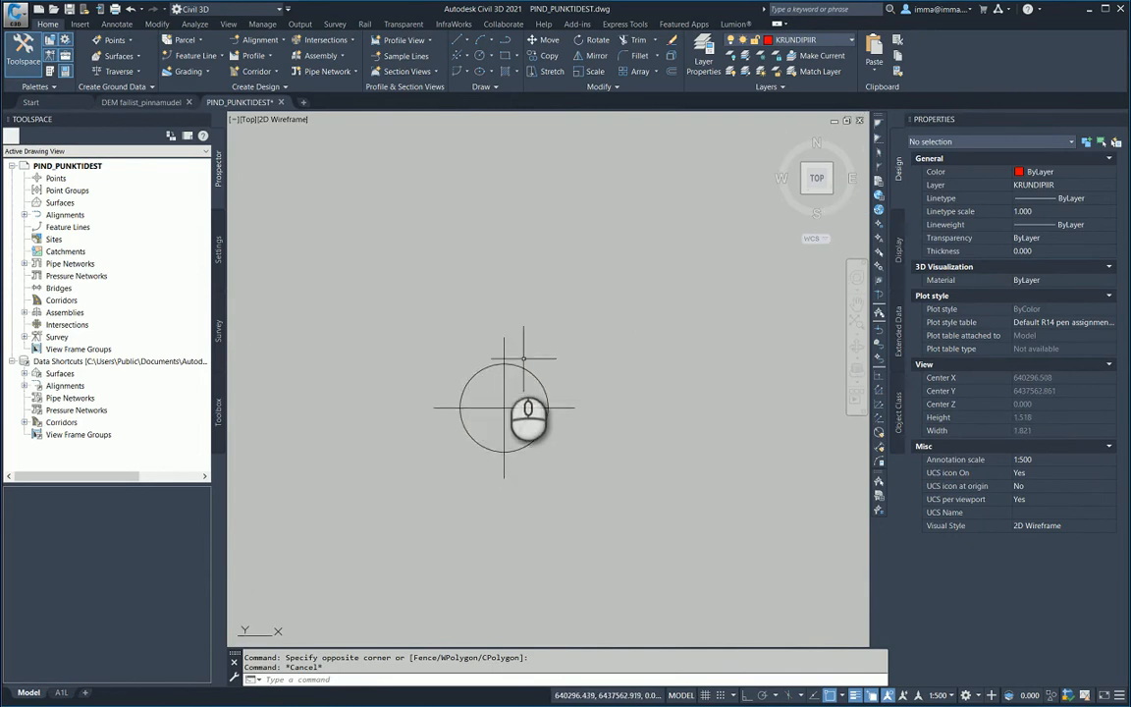
left_click(505, 407)
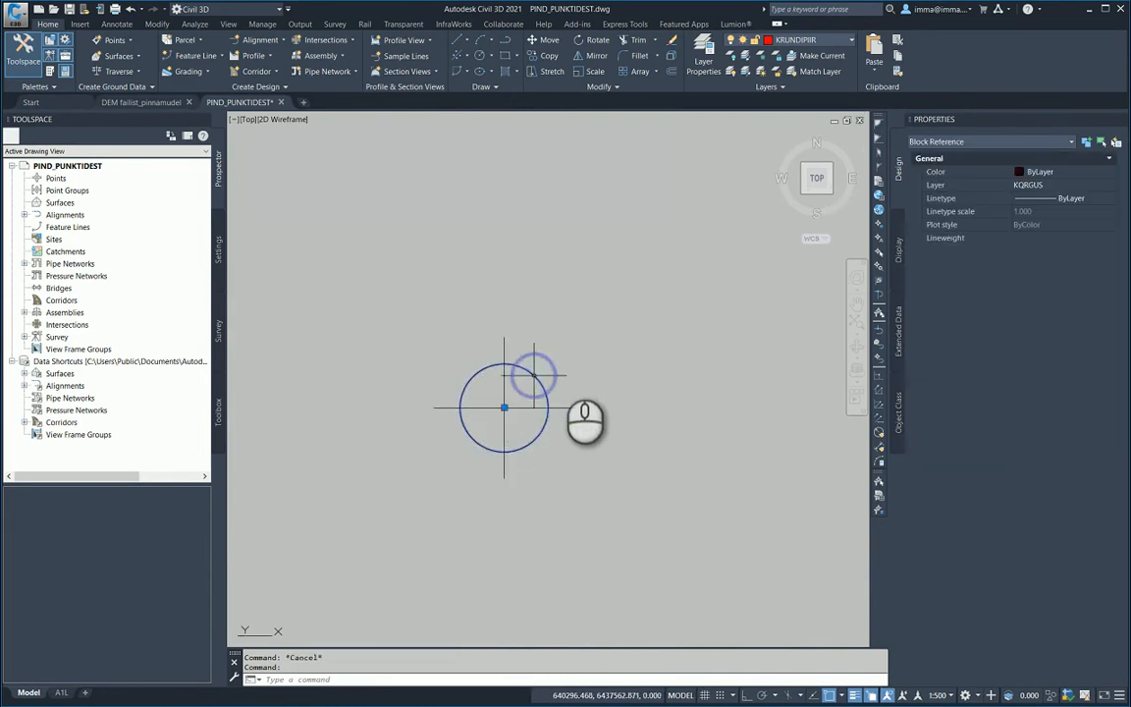
scroll(556, 368, "down", 5)
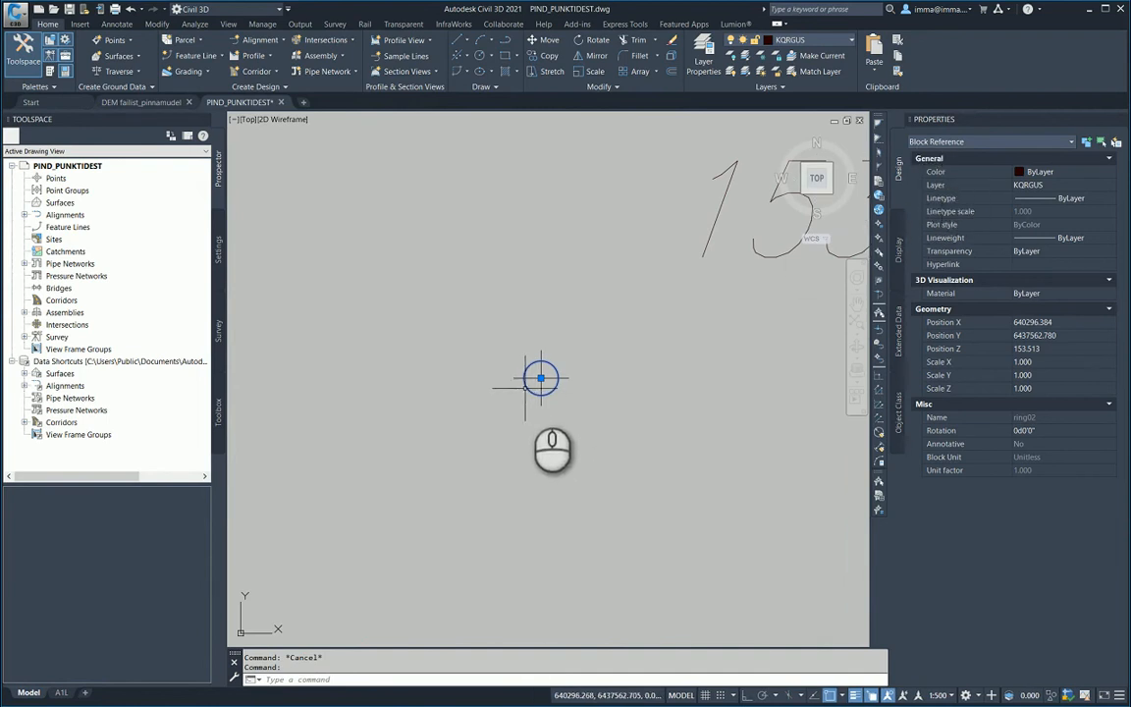
key("Escape")
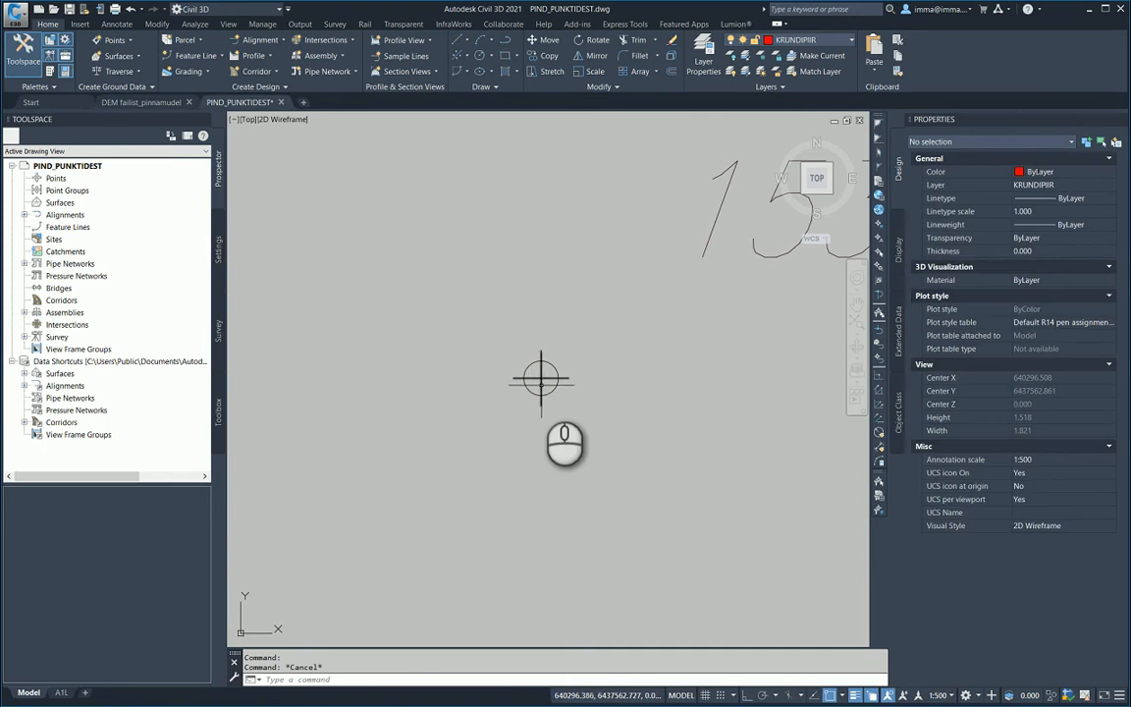
left_click(539, 378)
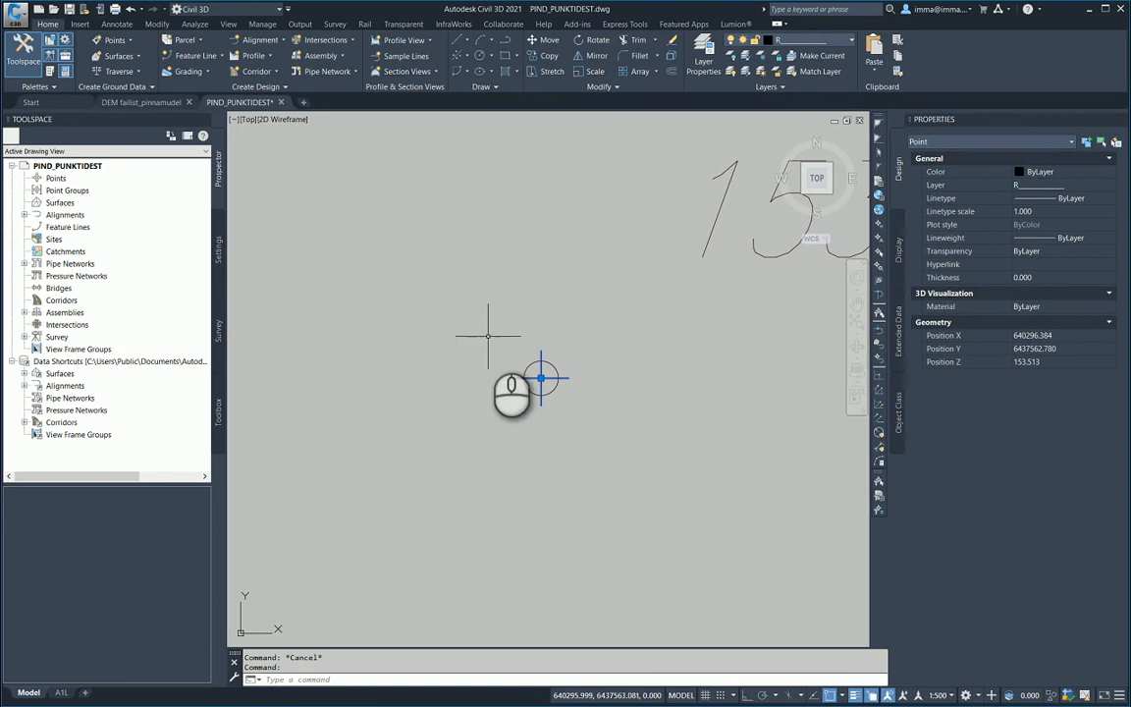
key("Escape")
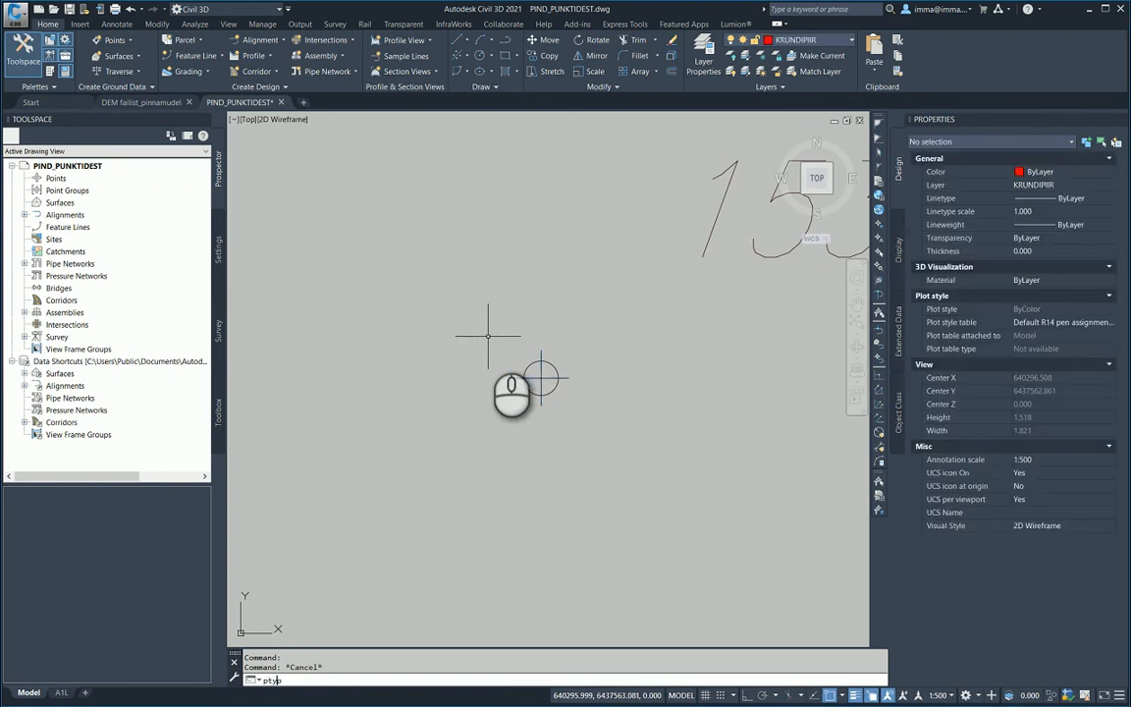
Change the drawing's point style to the circle with an X.
key("Return")
left_click_drag(851, 180, 744, 195)
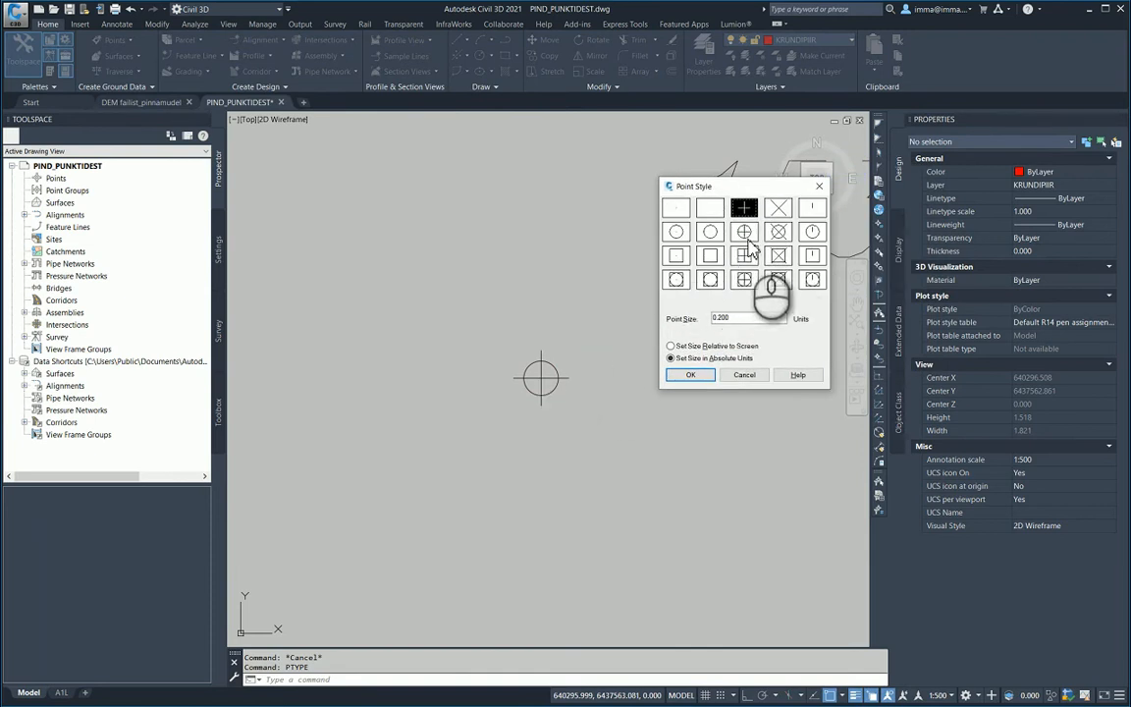
left_click(777, 231)
left_click(693, 379)
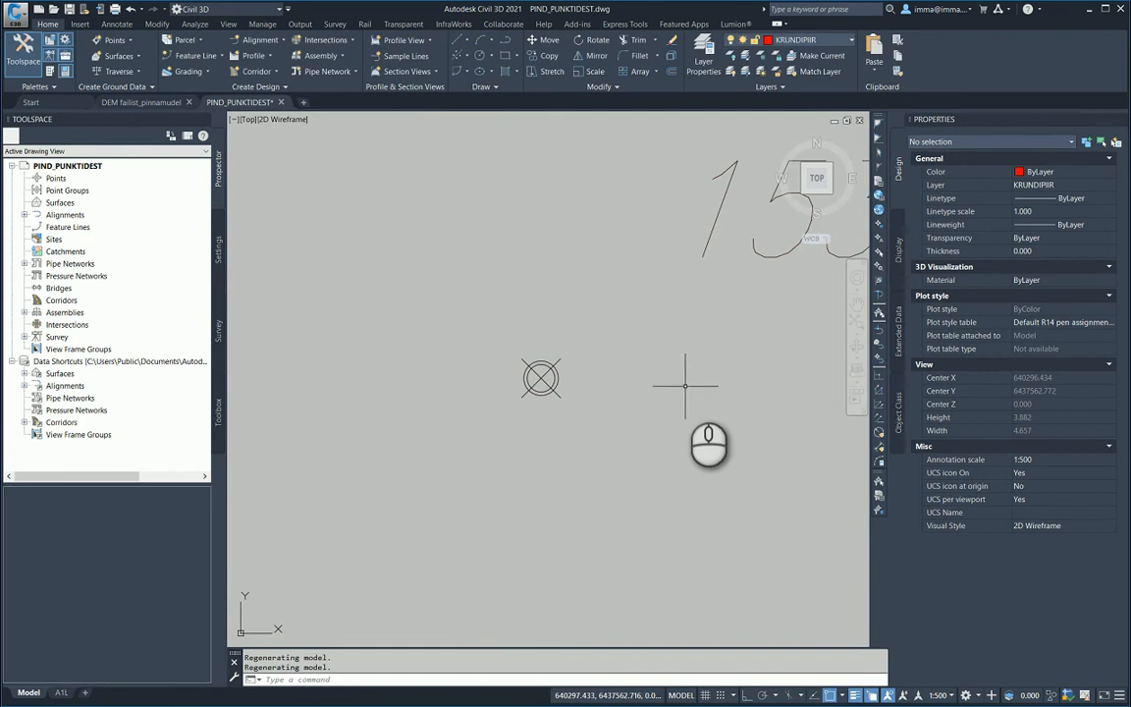
Change the point style to the circle with a vertical tick.
right_click(670, 370)
left_click(687, 371)
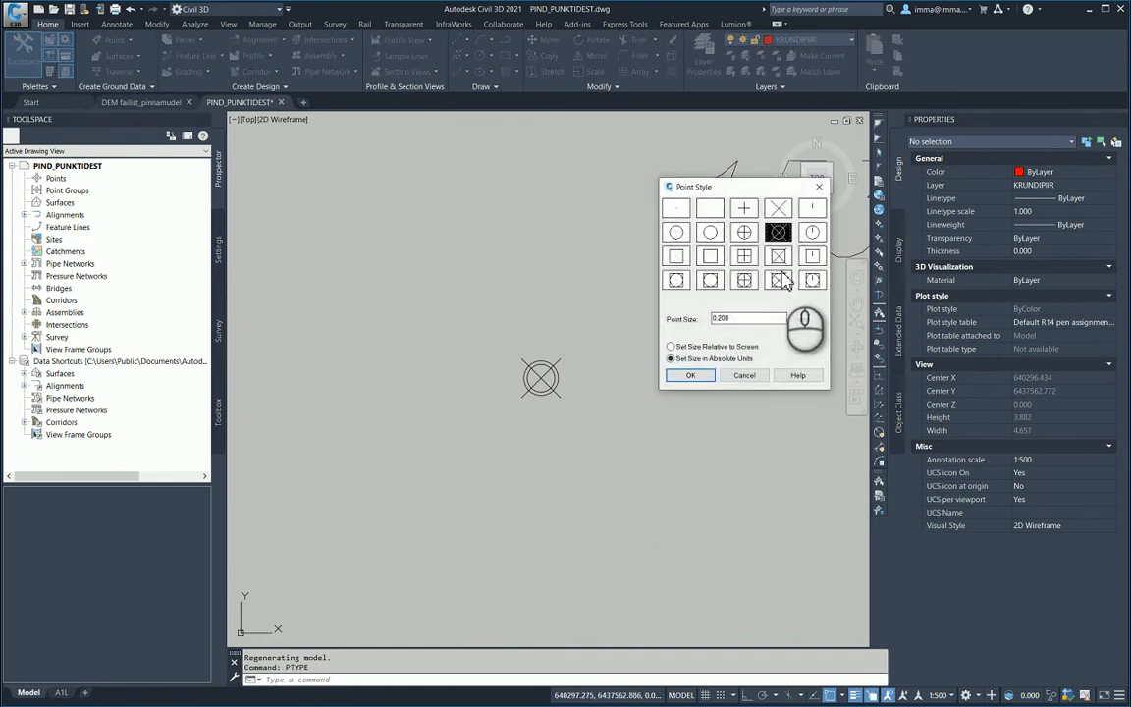
left_click(812, 231)
left_click(700, 381)
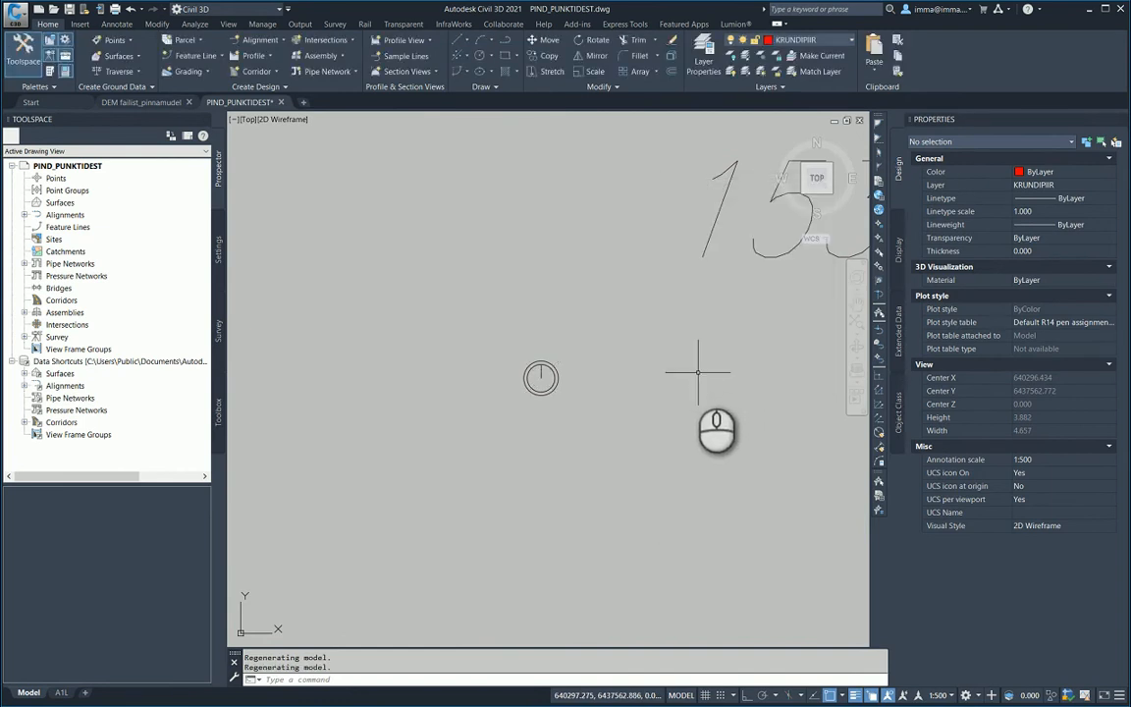
Set the point style back to the plus sign.
right_click(653, 346)
left_click(687, 347)
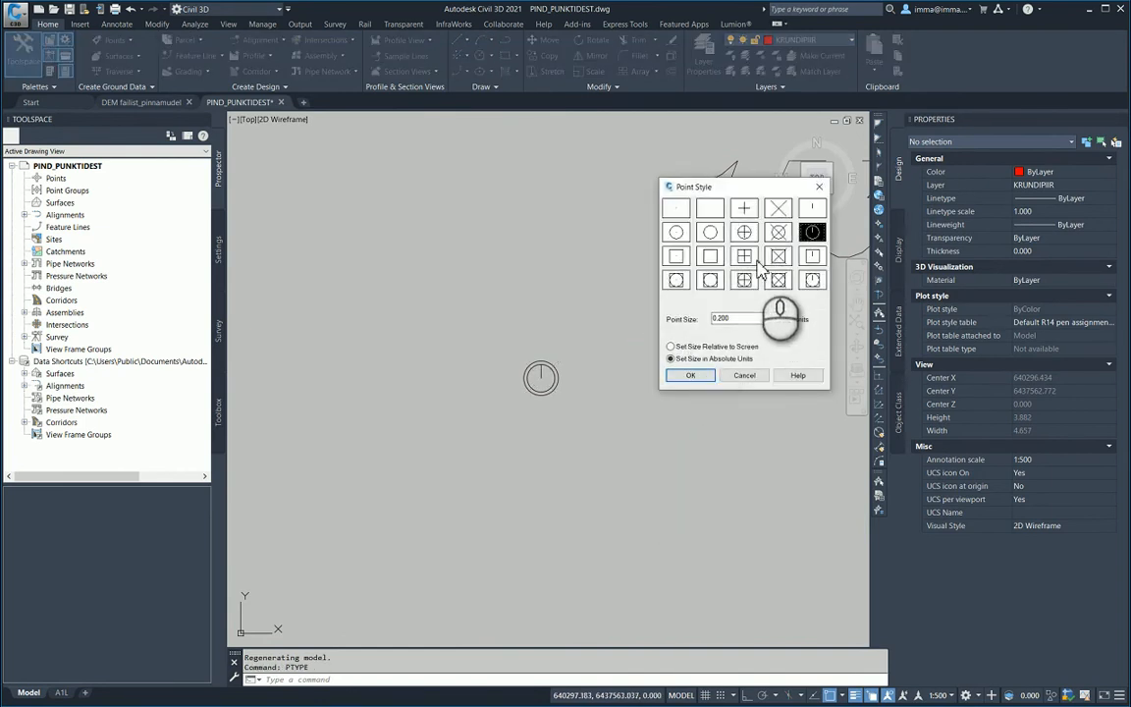
left_click(745, 212)
left_click(690, 375)
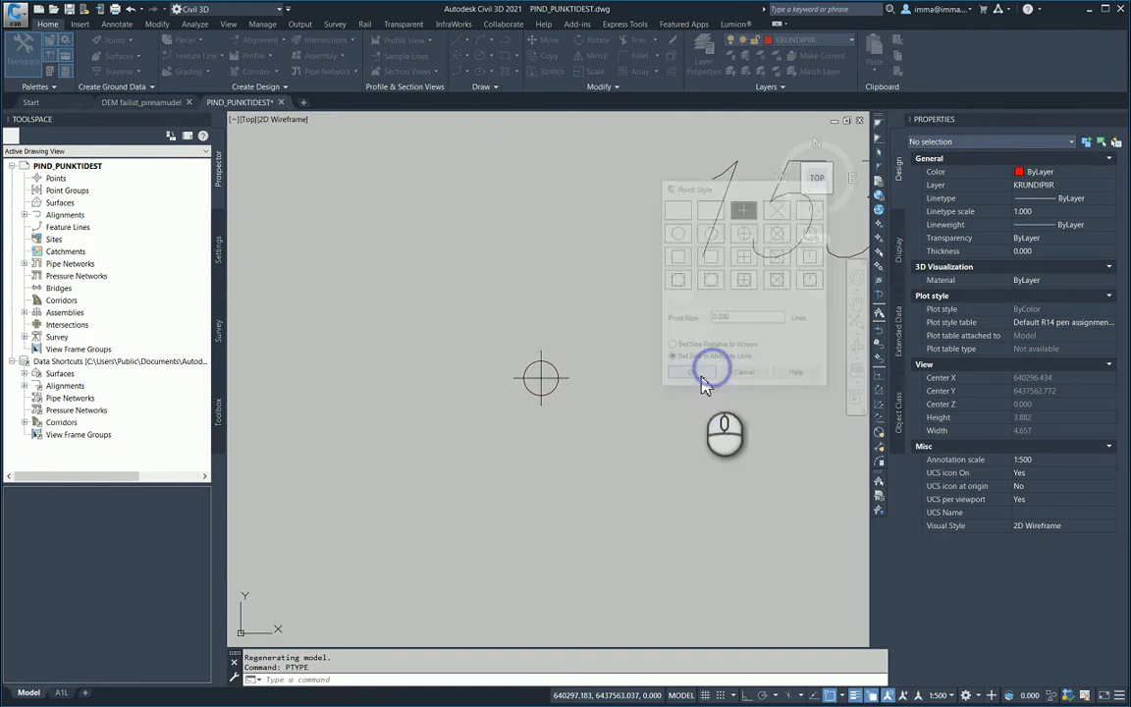
Select the point beside the 153.51 elevation text, view it within the whole site, and check its Z position.
scroll(570, 346, "up", 1)
left_click(570, 343)
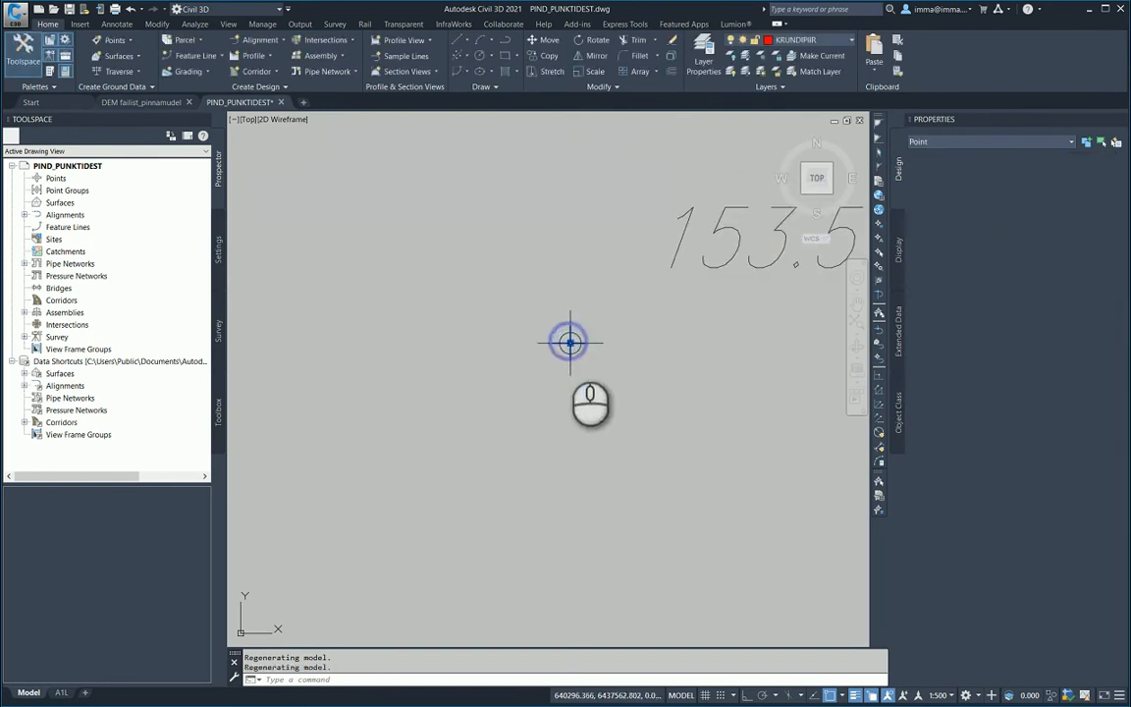
scroll(604, 305, "down", 5)
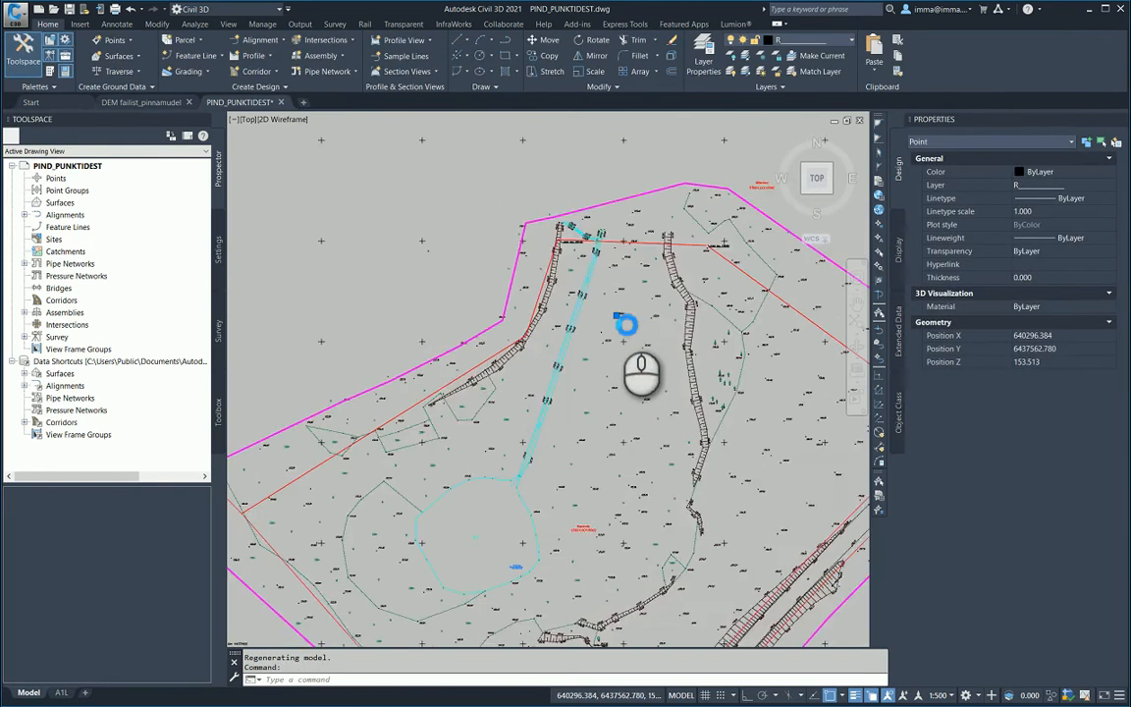
middle_click_drag(587, 284, 574, 271)
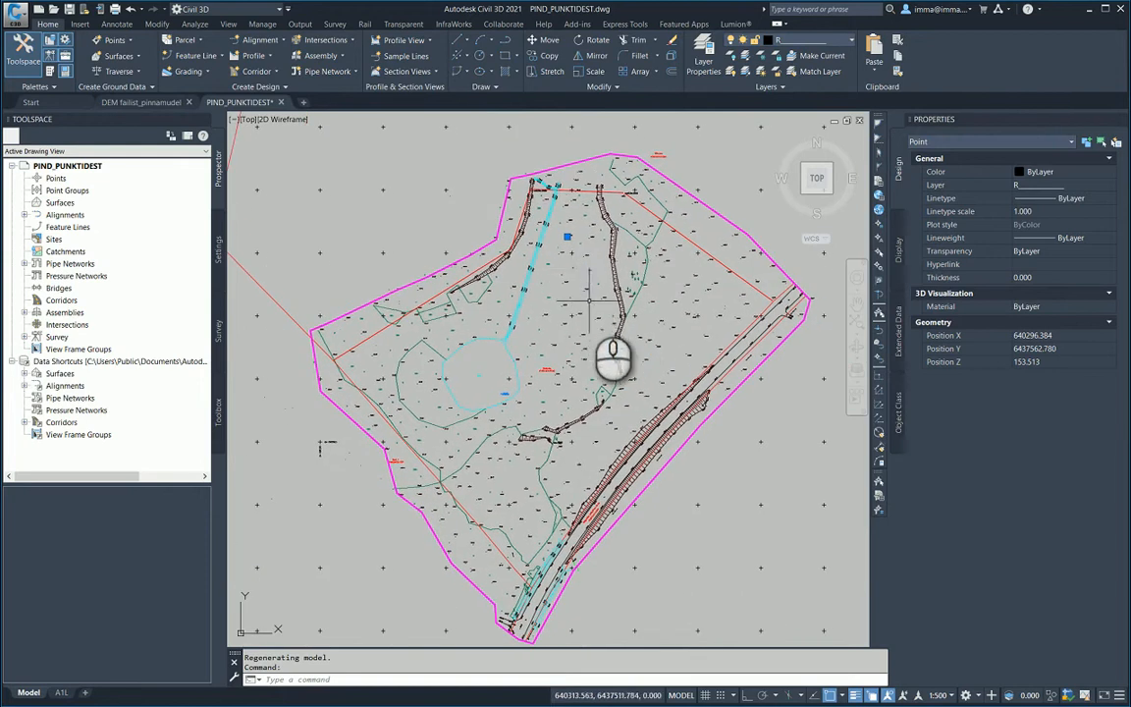
scroll(589, 324, "down", 2)
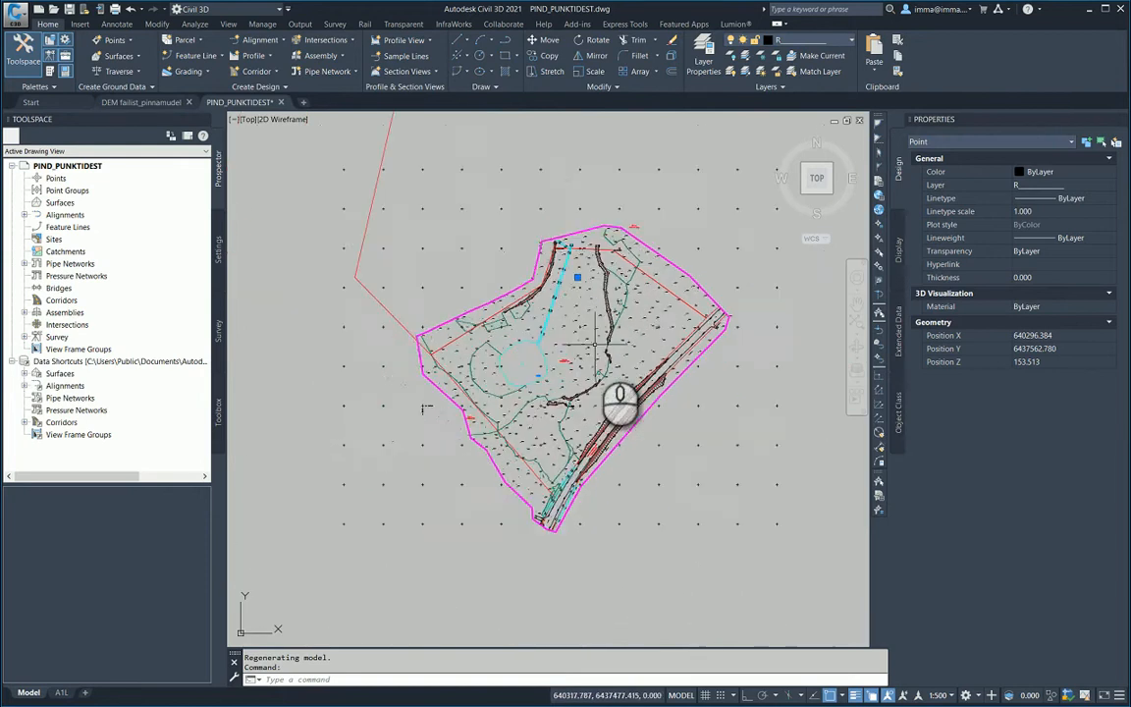
scroll(565, 343, "up", 5)
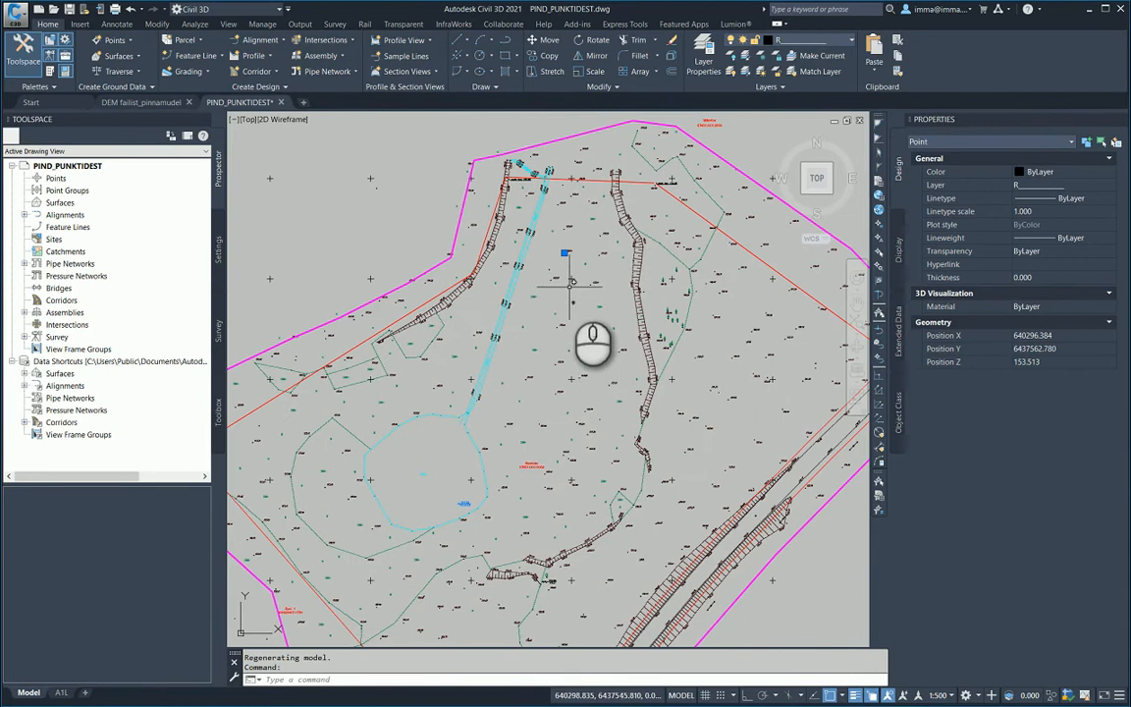
scroll(566, 253, "up", 3)
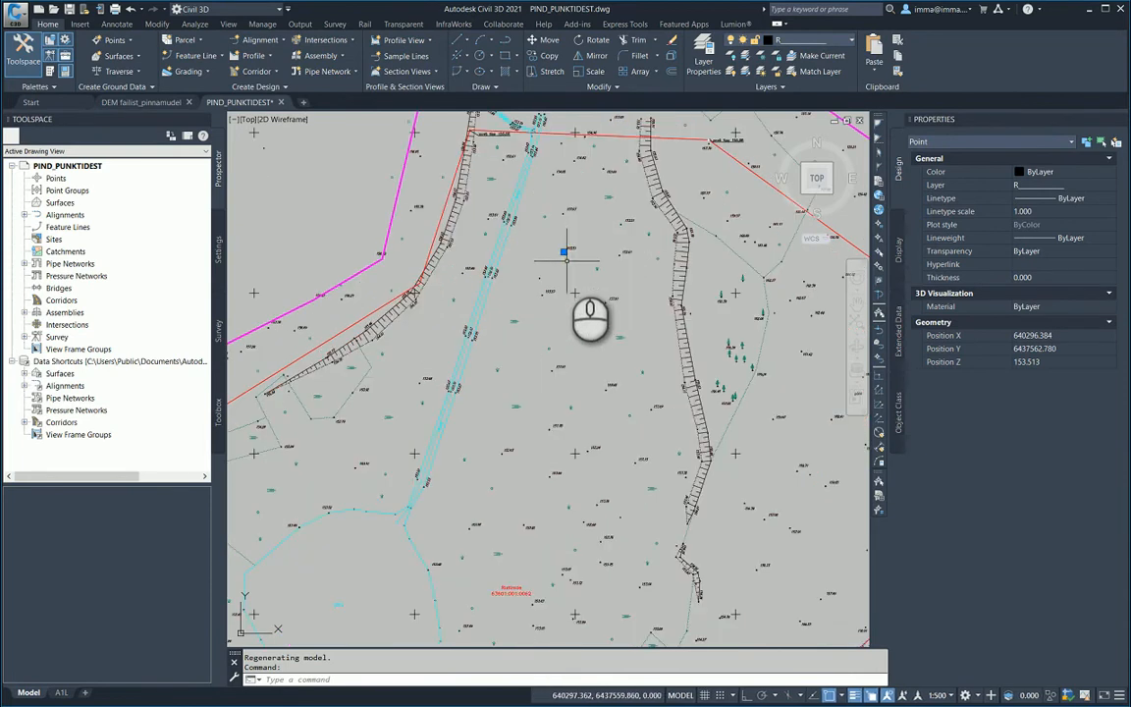
middle_click_drag(567, 257, 566, 274)
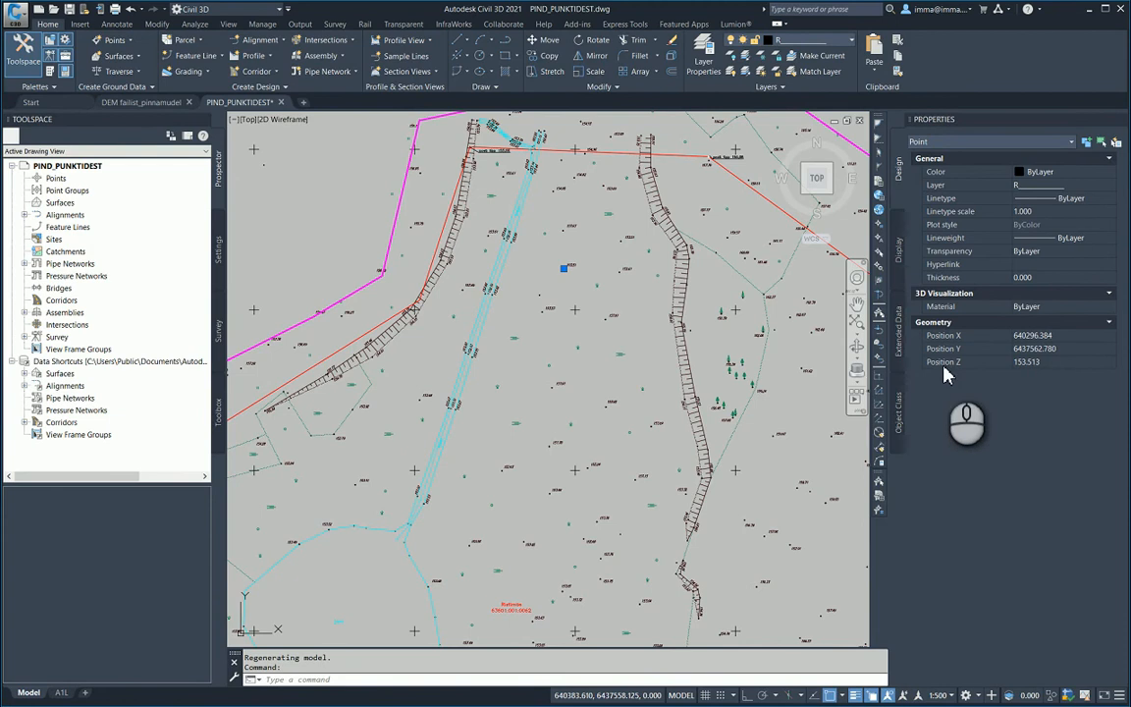
key("Escape")
Check the Z position of the point beside the 159.55 elevation text and return to the whole site view.
middle_click_drag(769, 492, 597, 419)
scroll(656, 432, "up", 10)
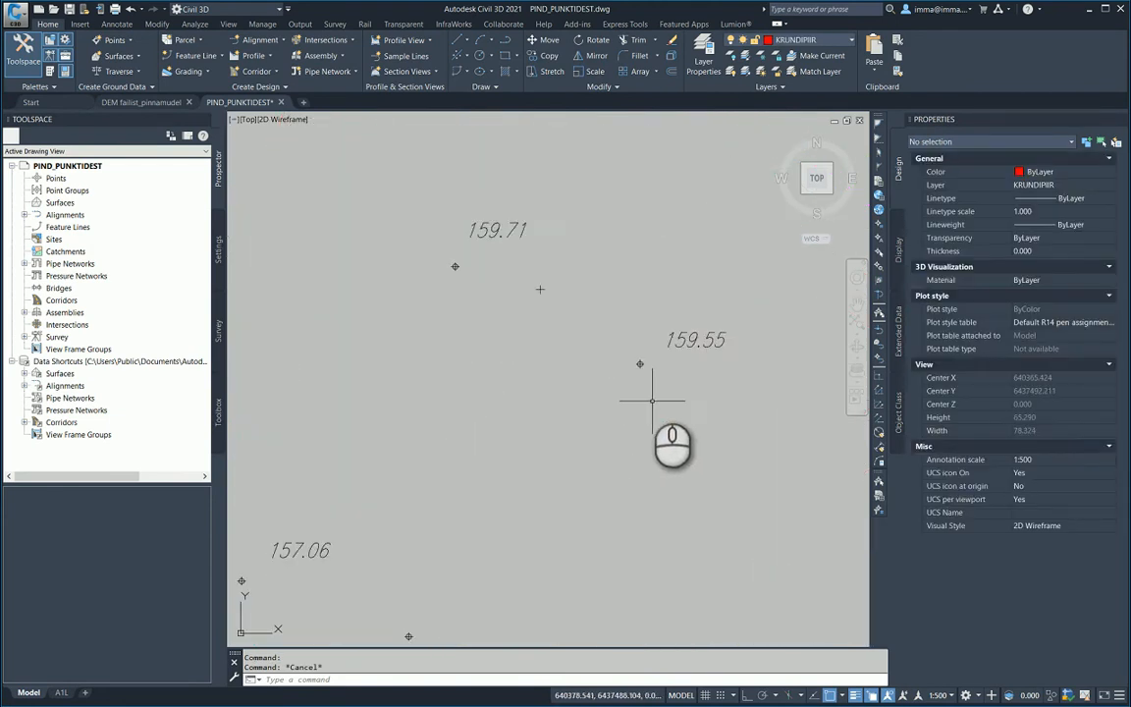
left_click(648, 307)
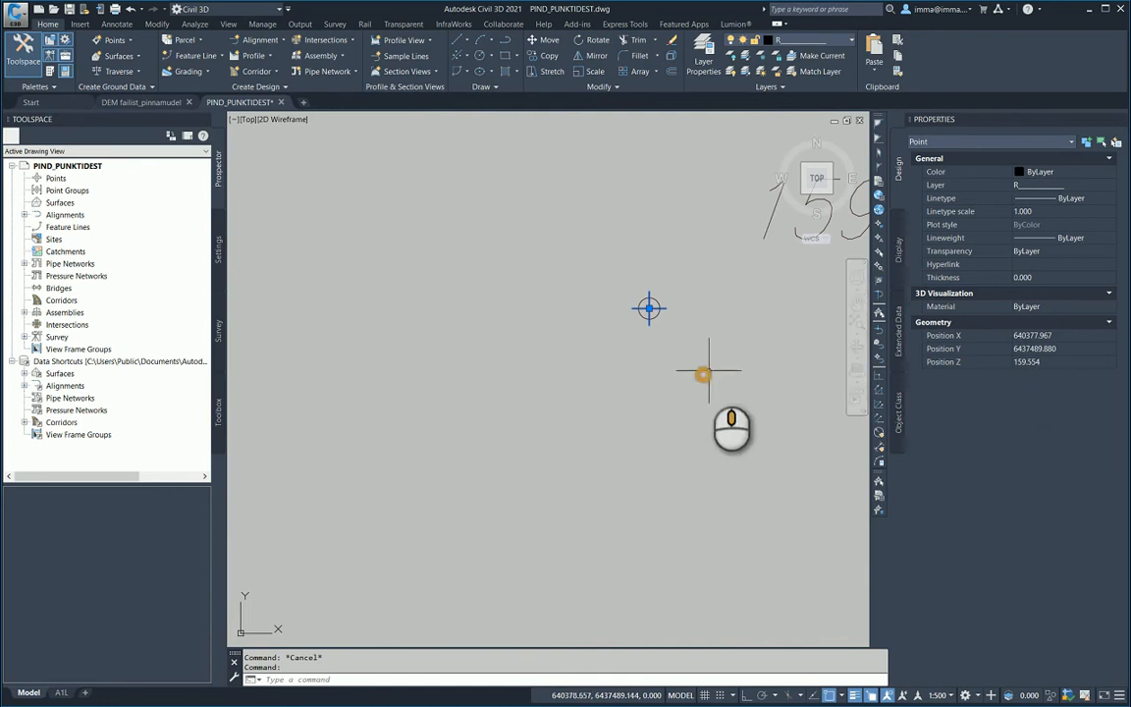
middle_click_drag(702, 373, 425, 461)
scroll(550, 334, "down", 10)
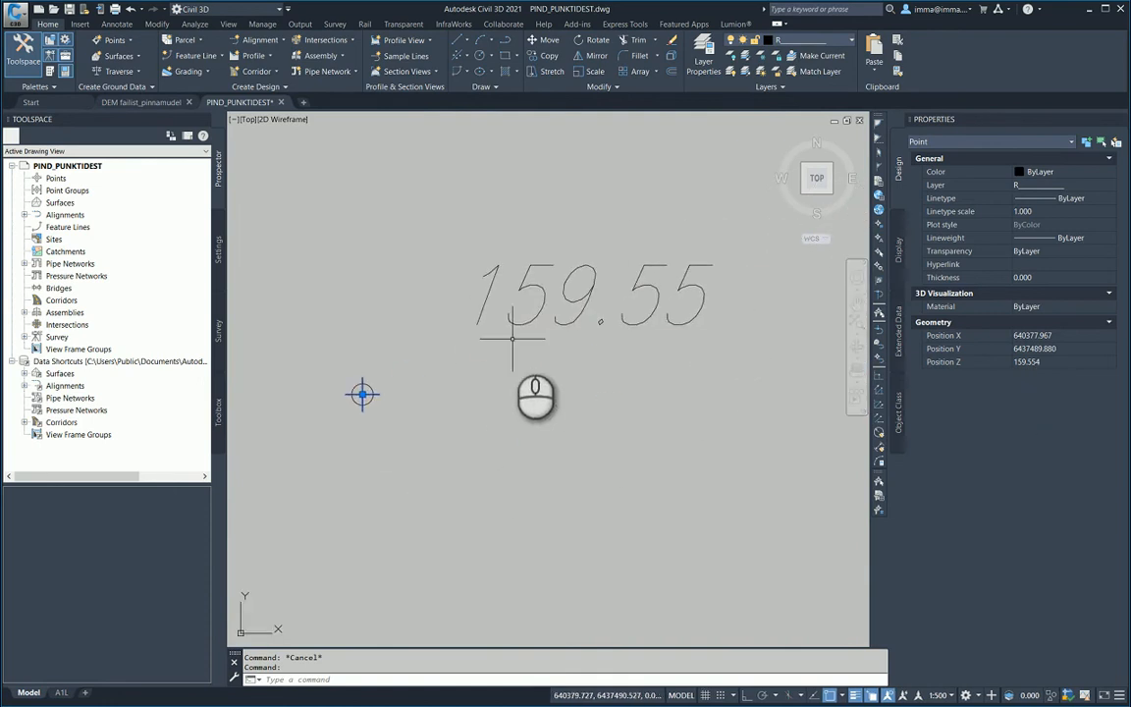
scroll(525, 373, "down", 8)
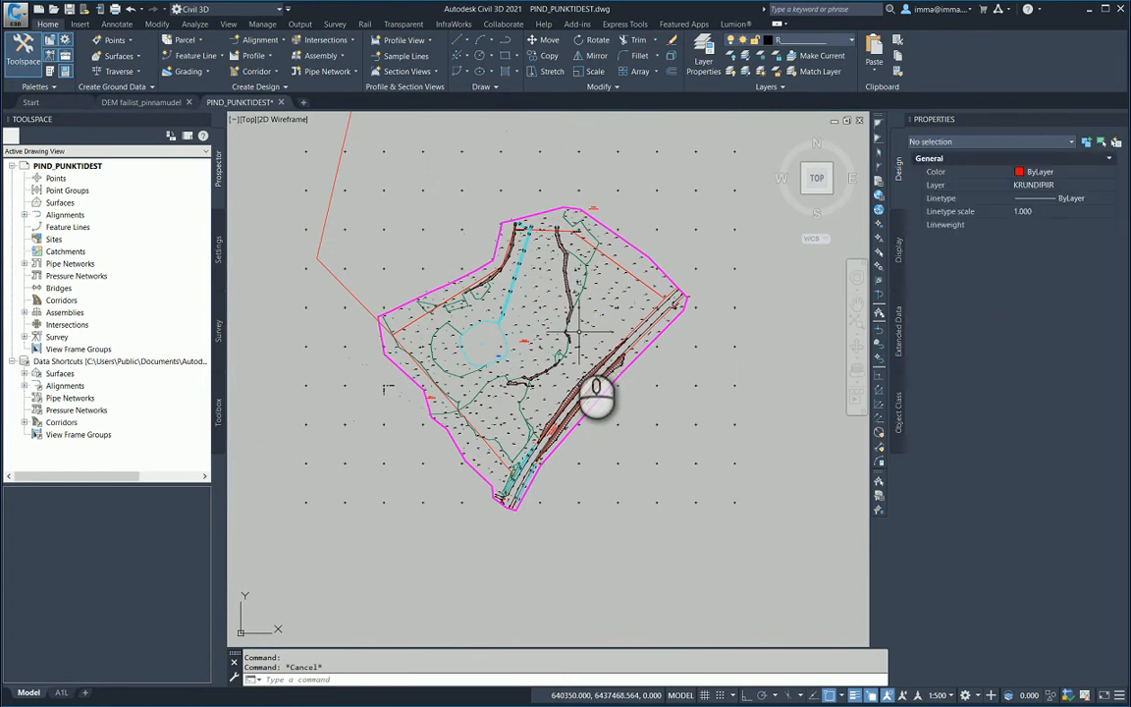
key("Escape")
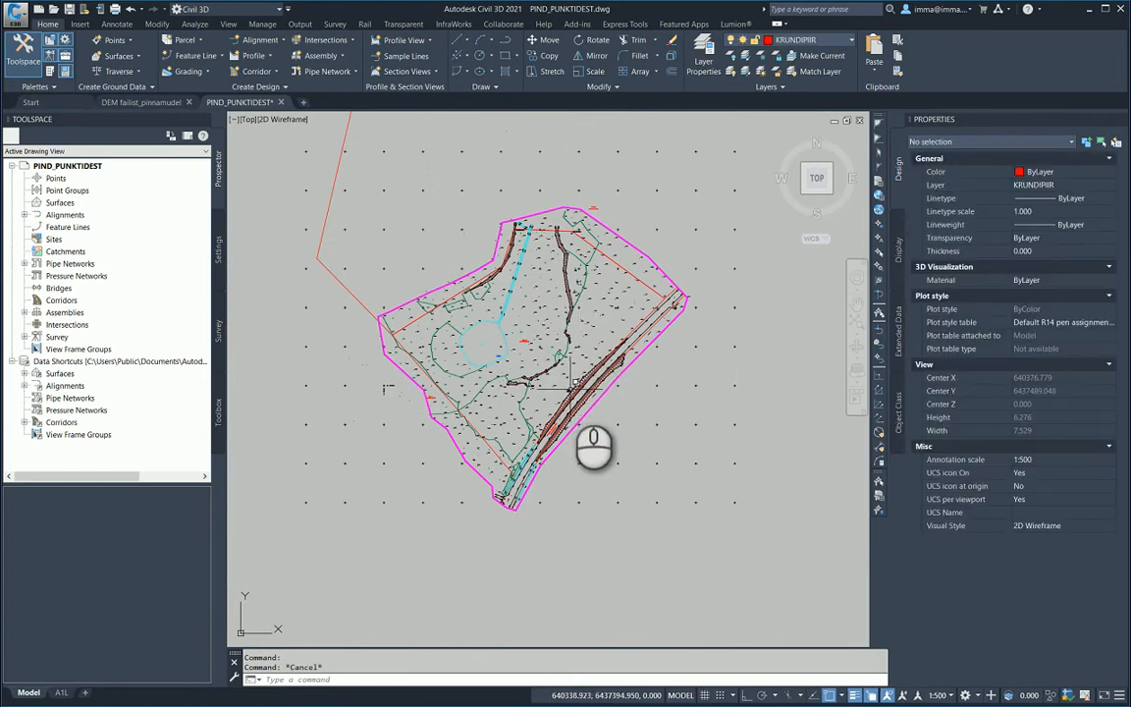
middle_click_drag(521, 379, 532, 385)
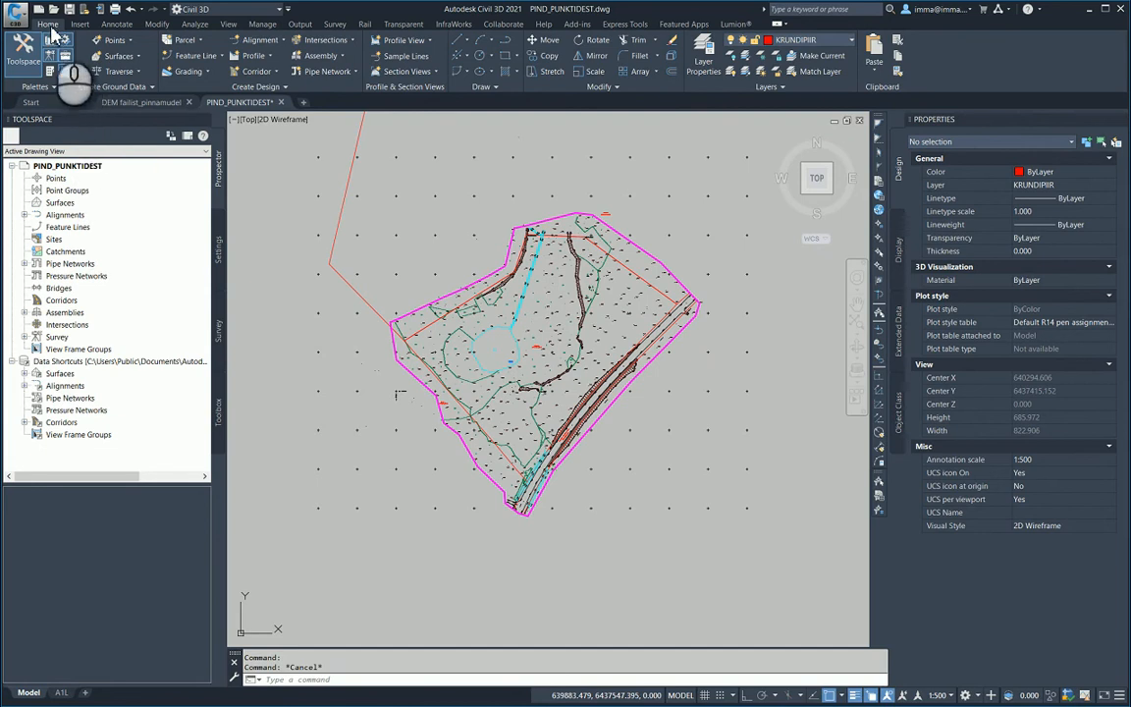
left_click(138, 59)
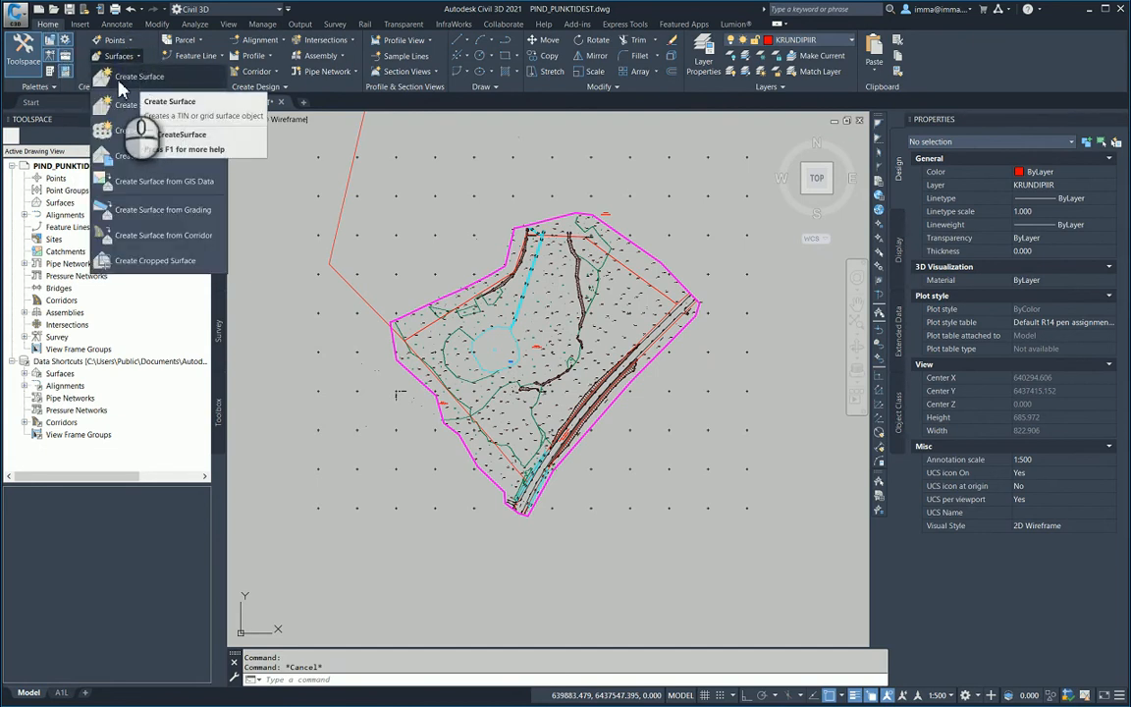
left_click(120, 87)
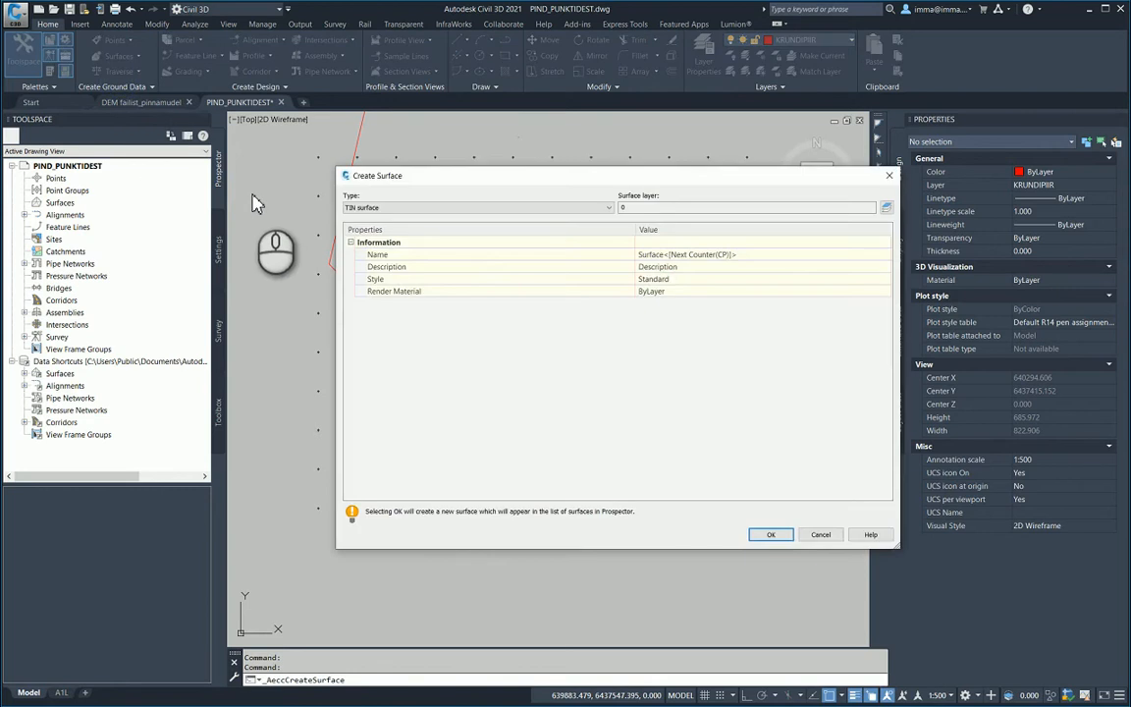
key("Return")
Start a new TIN surface from the drawing's Surfaces collection and name it OLEMASOLEV MAAPIND.
left_click(61, 202)
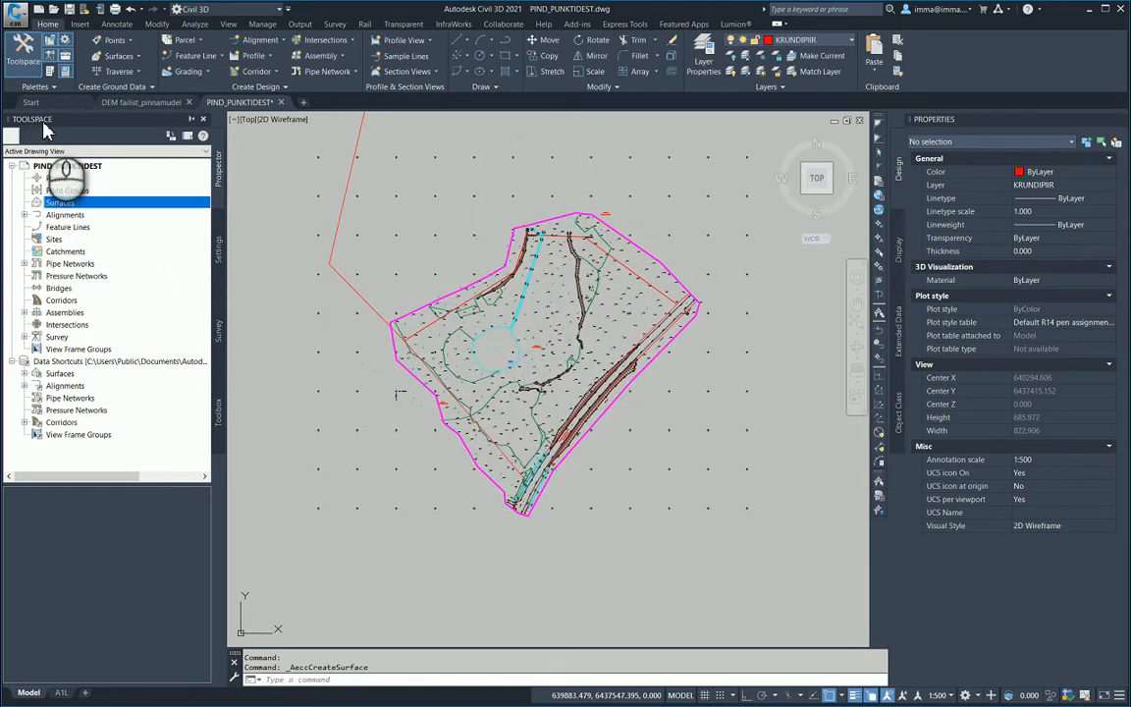
right_click(130, 209)
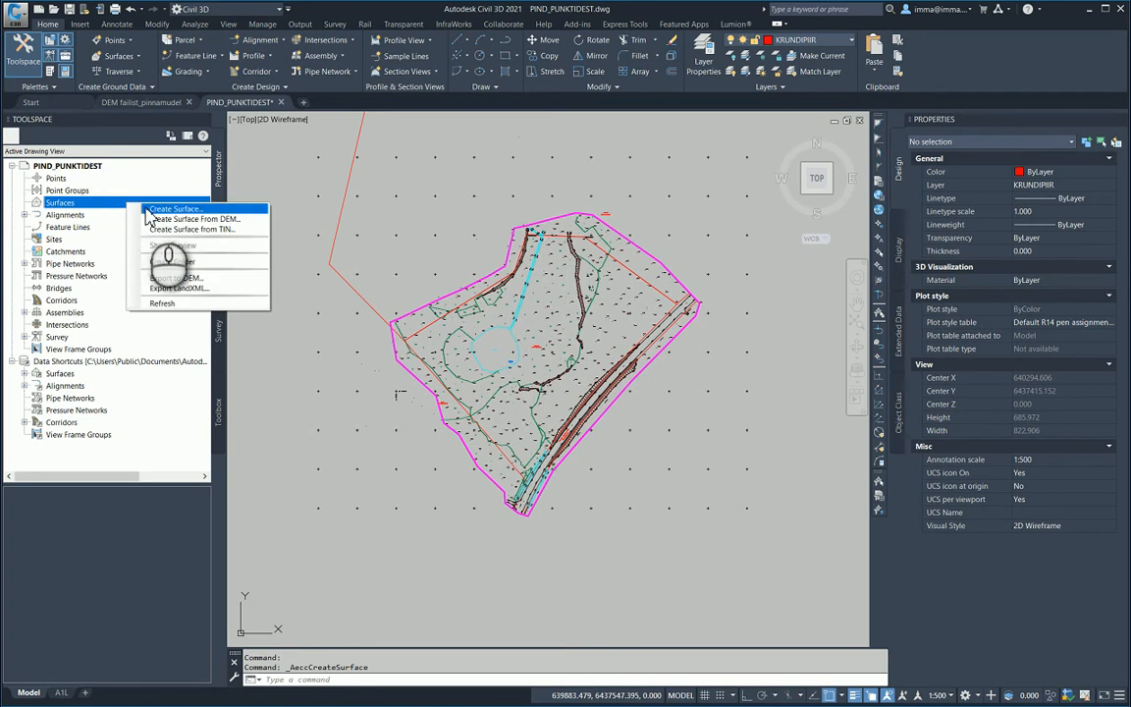
left_click(148, 211)
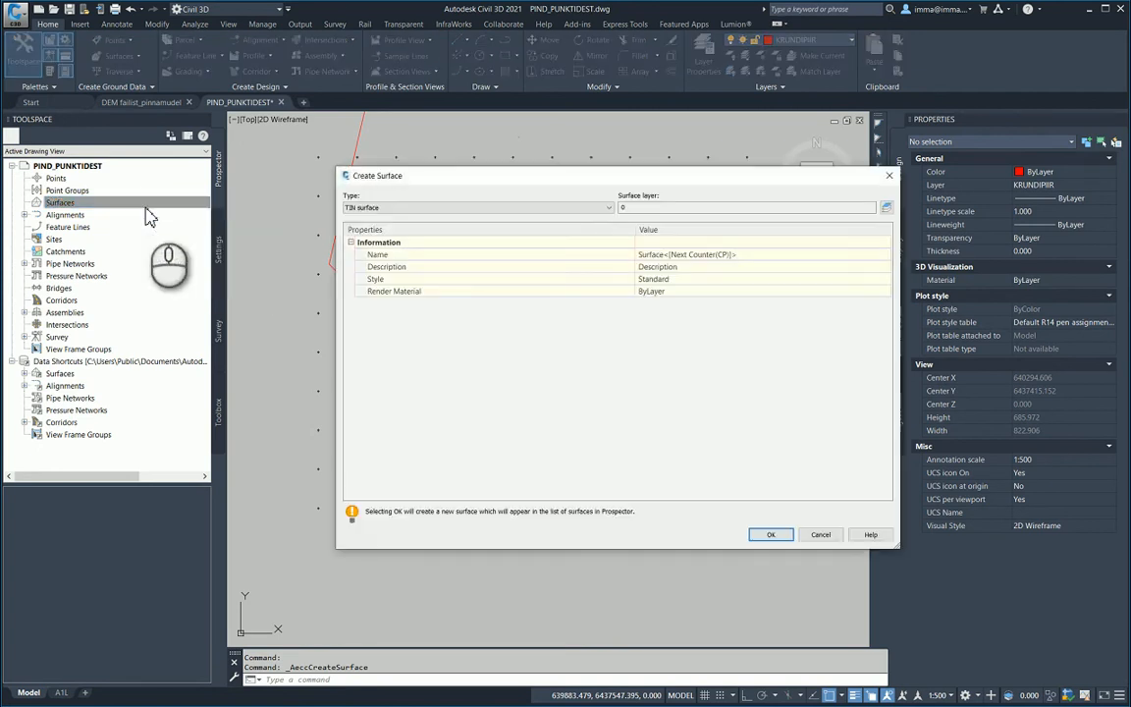
left_click(741, 254)
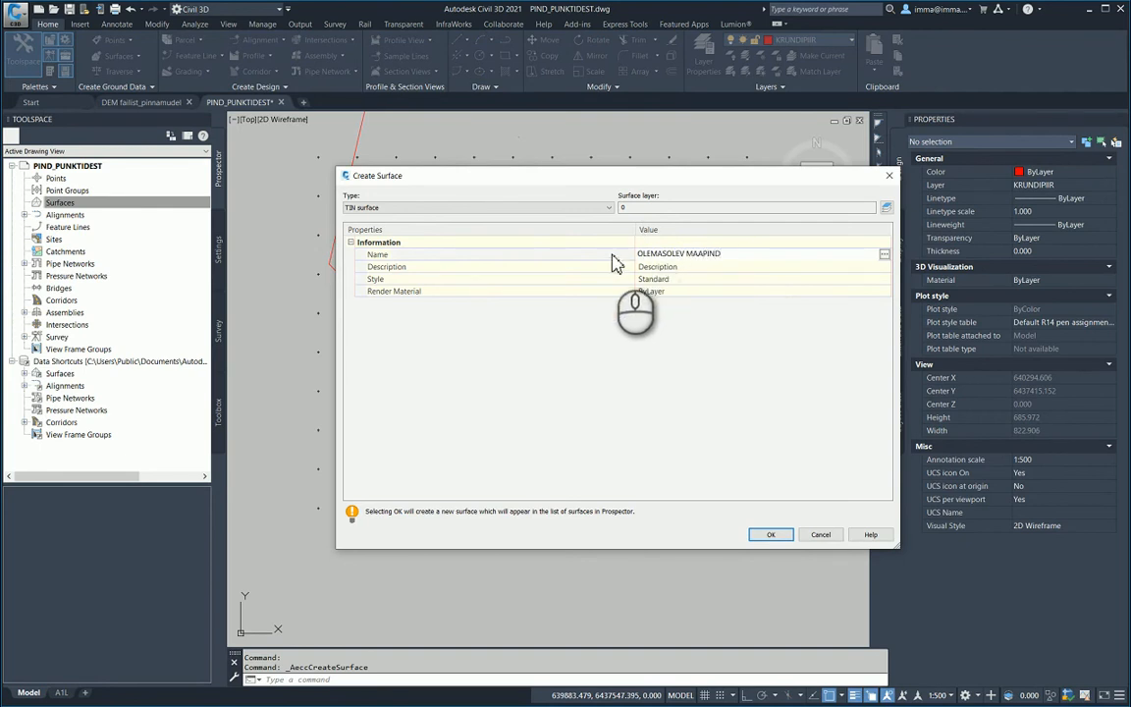
Assign the kontuurid_punktid_kolmnurgad style to the new surface and create it.
left_click(405, 278)
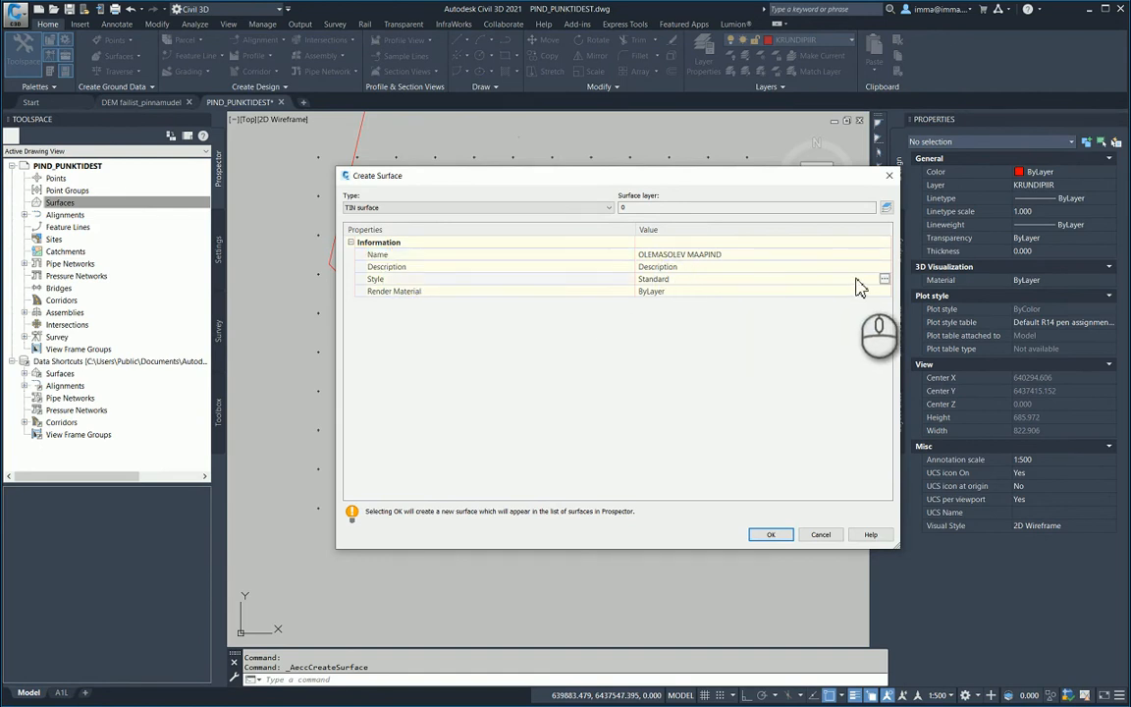
left_click_drag(790, 177, 728, 156)
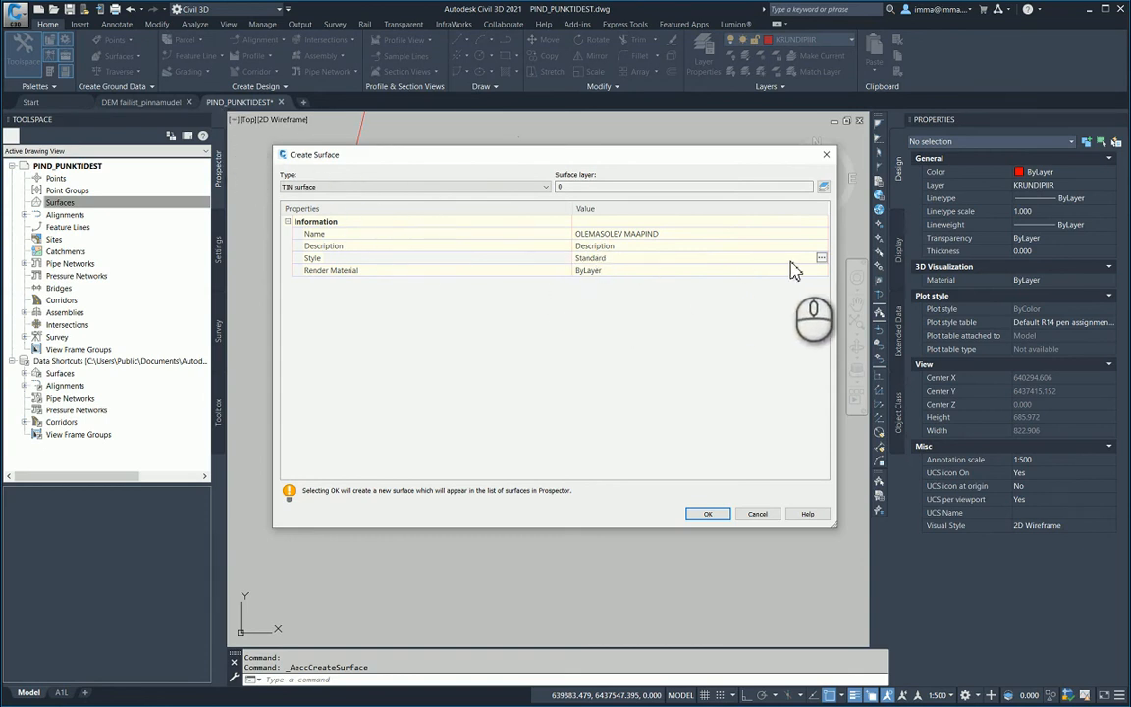
left_click(821, 258)
left_click(678, 240)
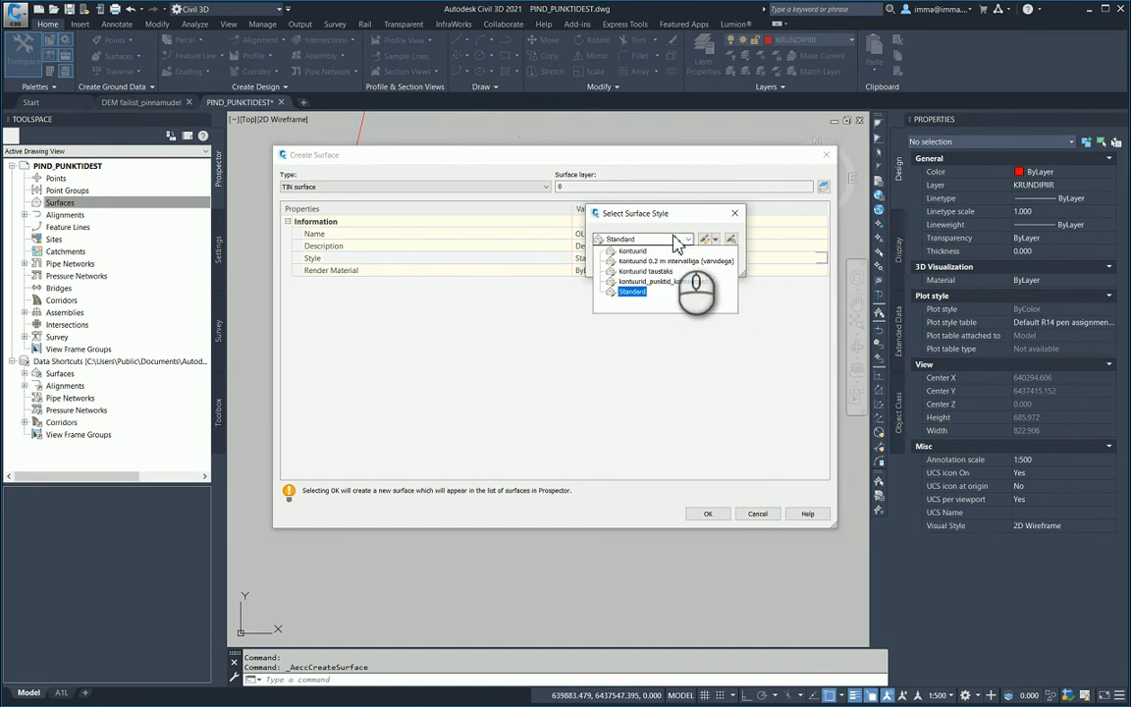
left_click(673, 283)
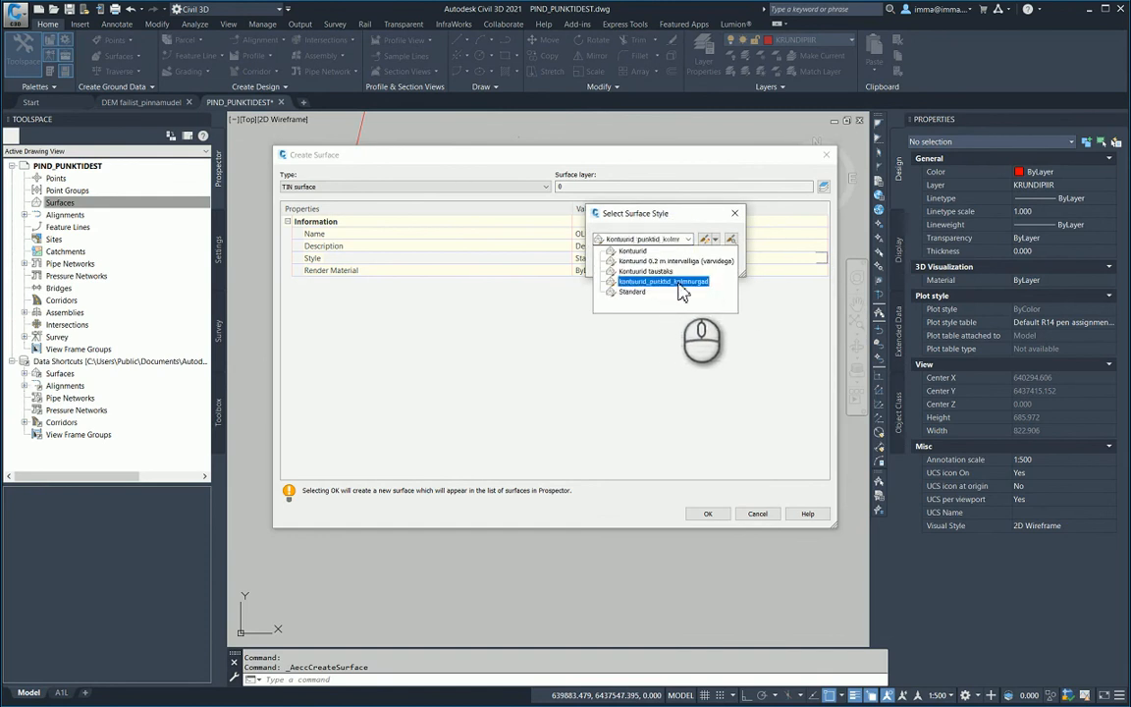
left_click(681, 282)
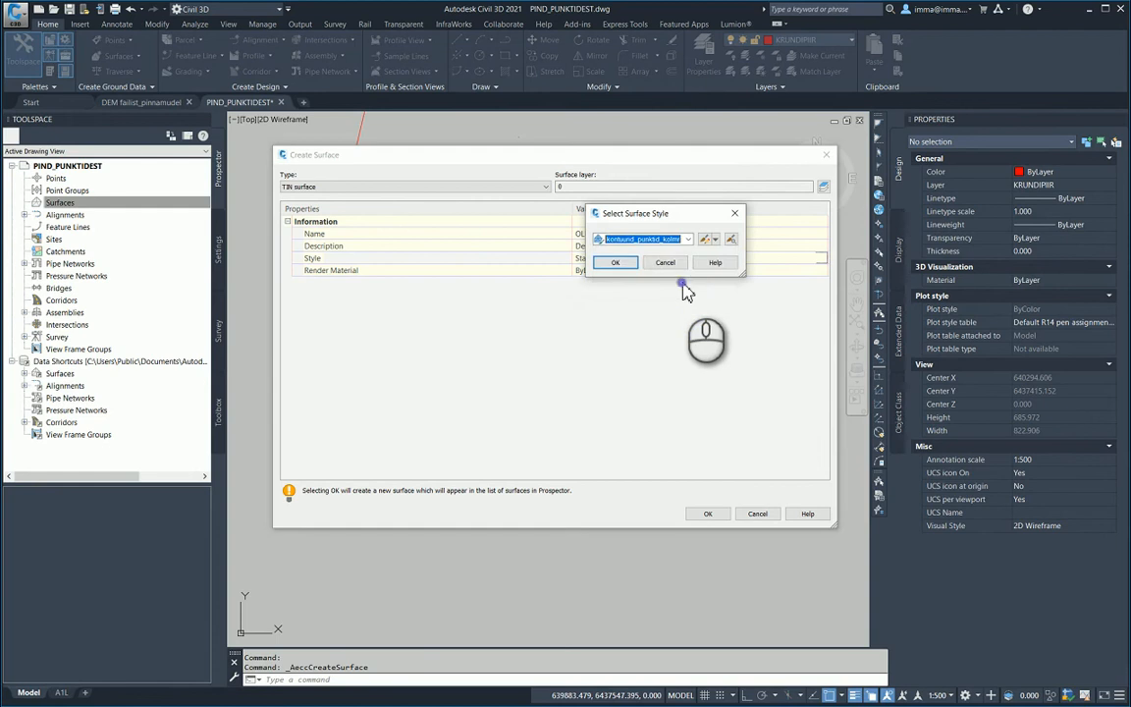
left_click_drag(605, 211, 573, 204)
left_click(587, 257)
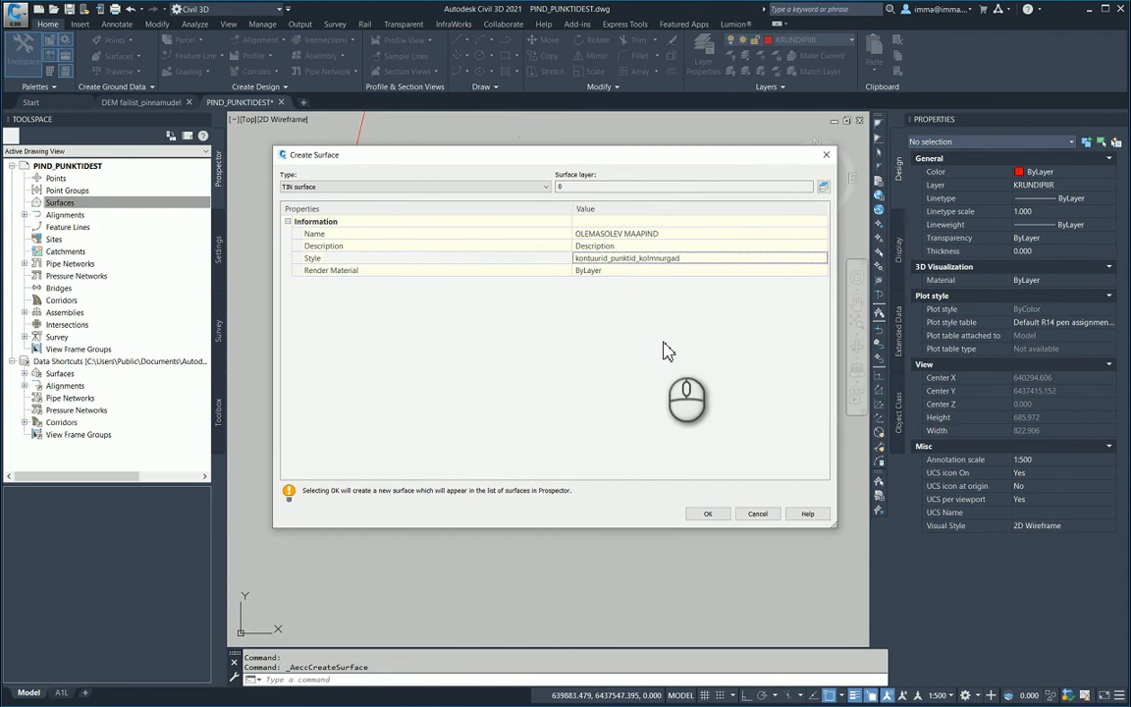
left_click(721, 514)
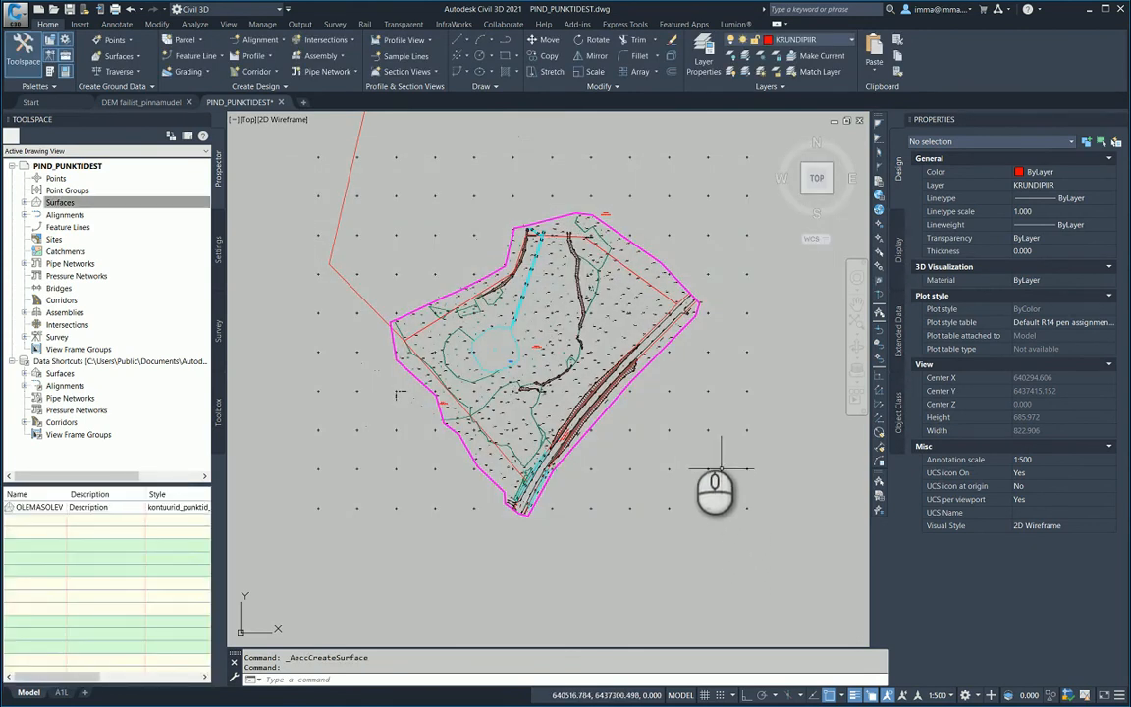
Expand the drawing's Surfaces collection and select the OLEMASOLEV MAAPIND surface.
left_click(59, 202)
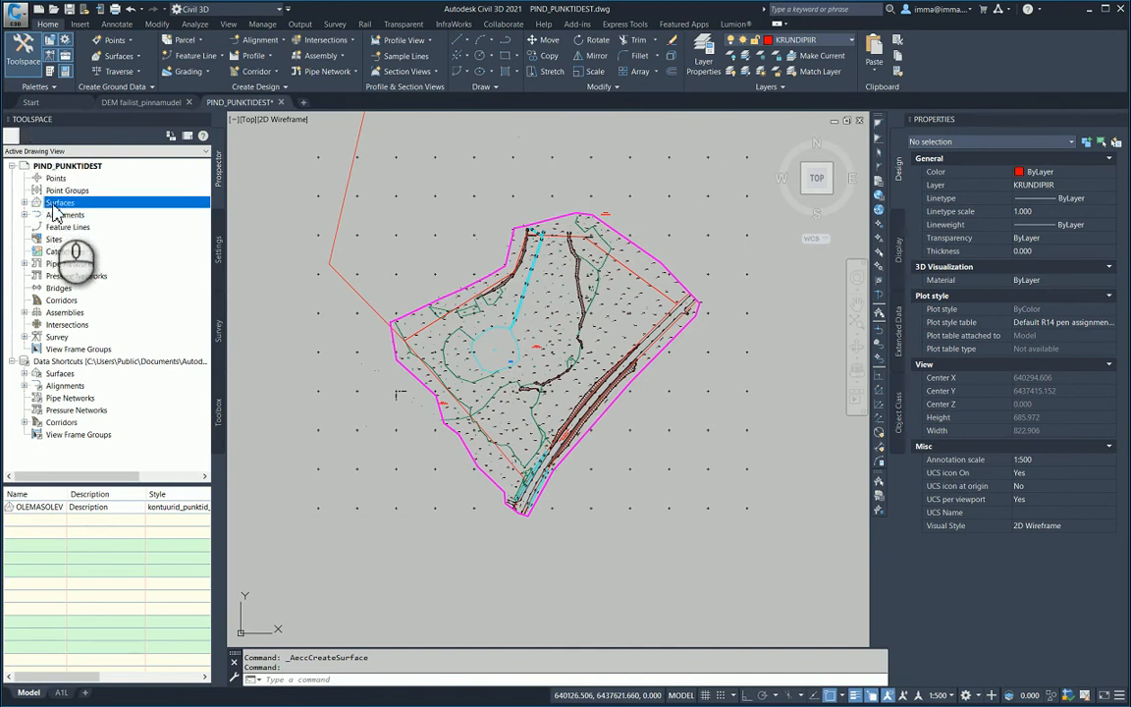
left_click(23, 202)
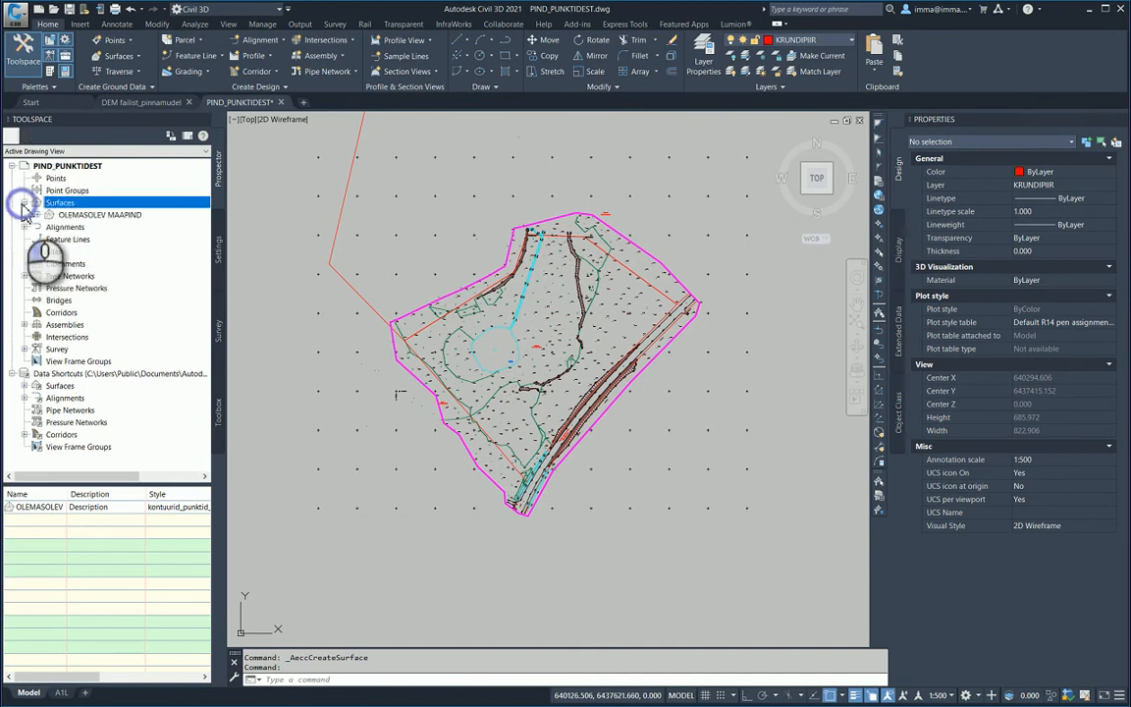
left_click(79, 215)
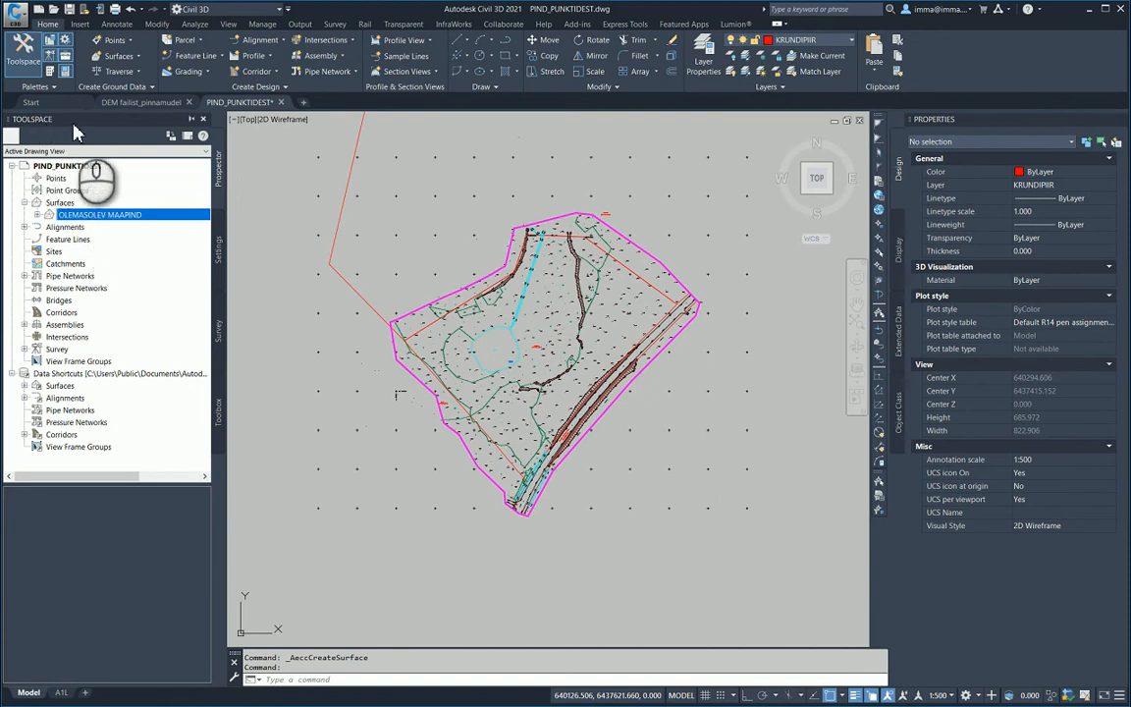
Close the Toolspace, reopen it and return to the OLEMASOLEV MAAPIND surface.
left_click(204, 119)
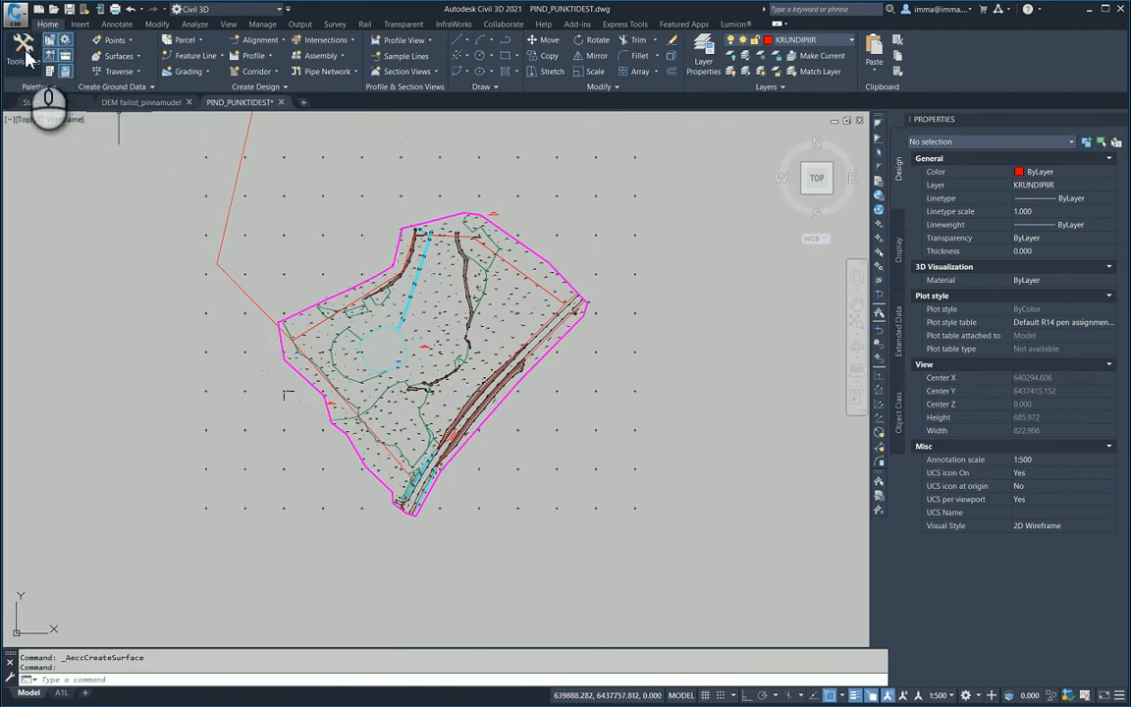
left_click(30, 61)
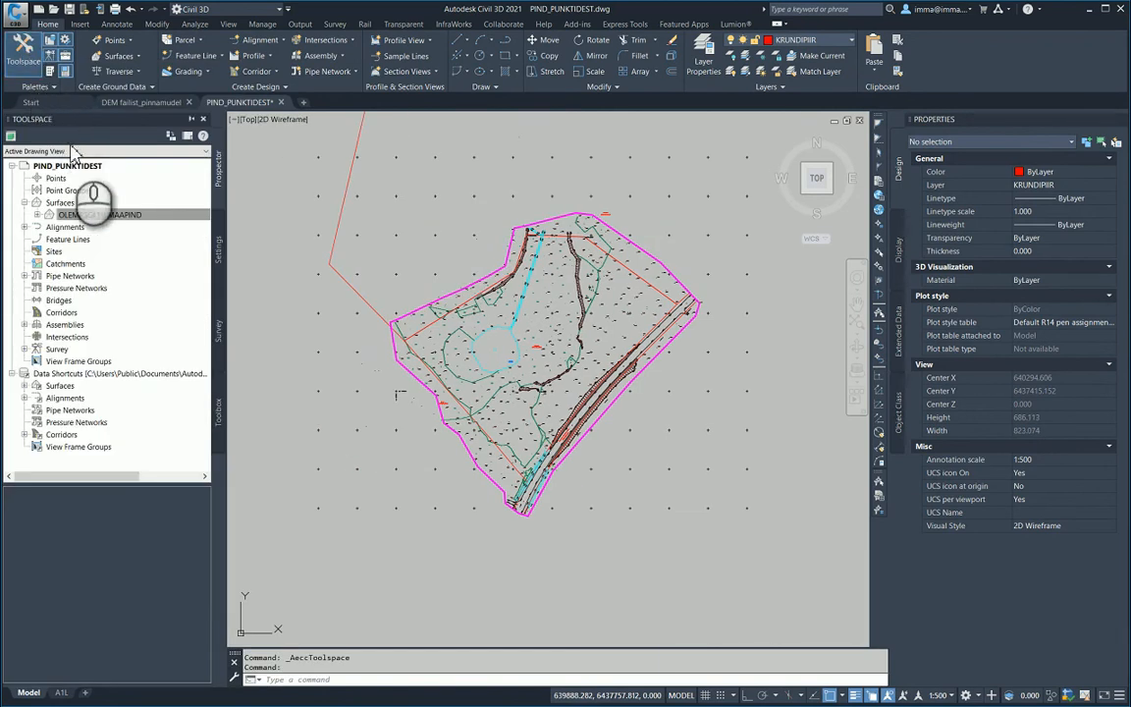
left_click(79, 215)
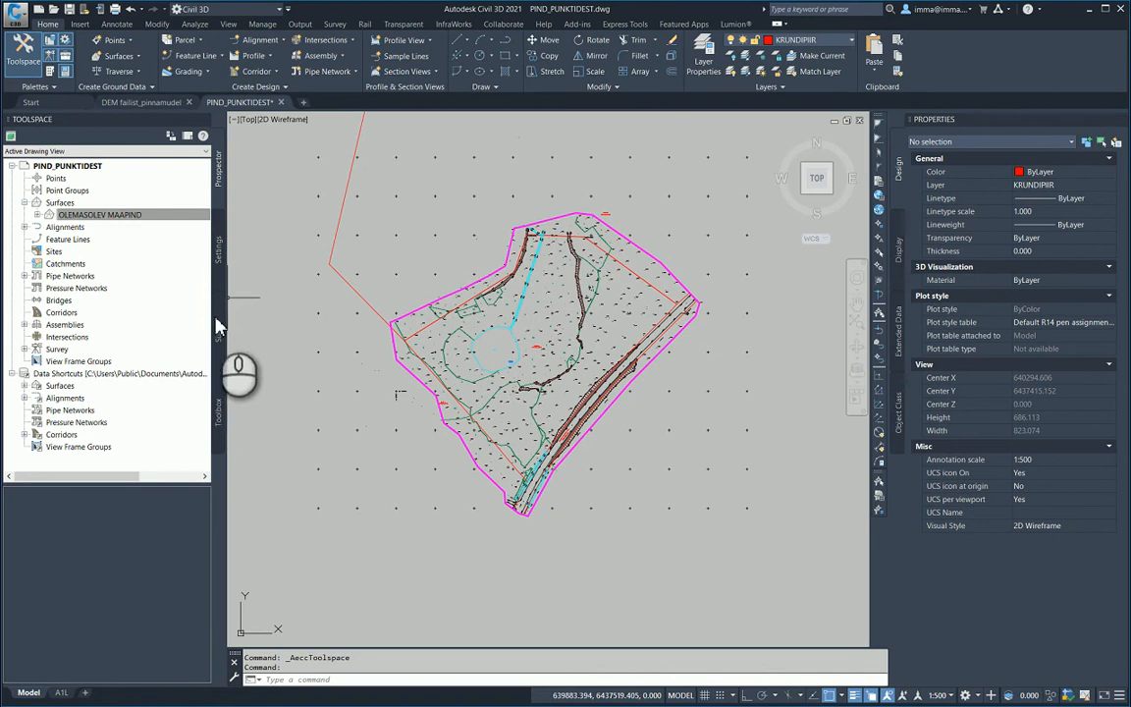
Examine the surface styles available in the drawing's settings and return to the Prospector's surface list.
left_click(222, 246)
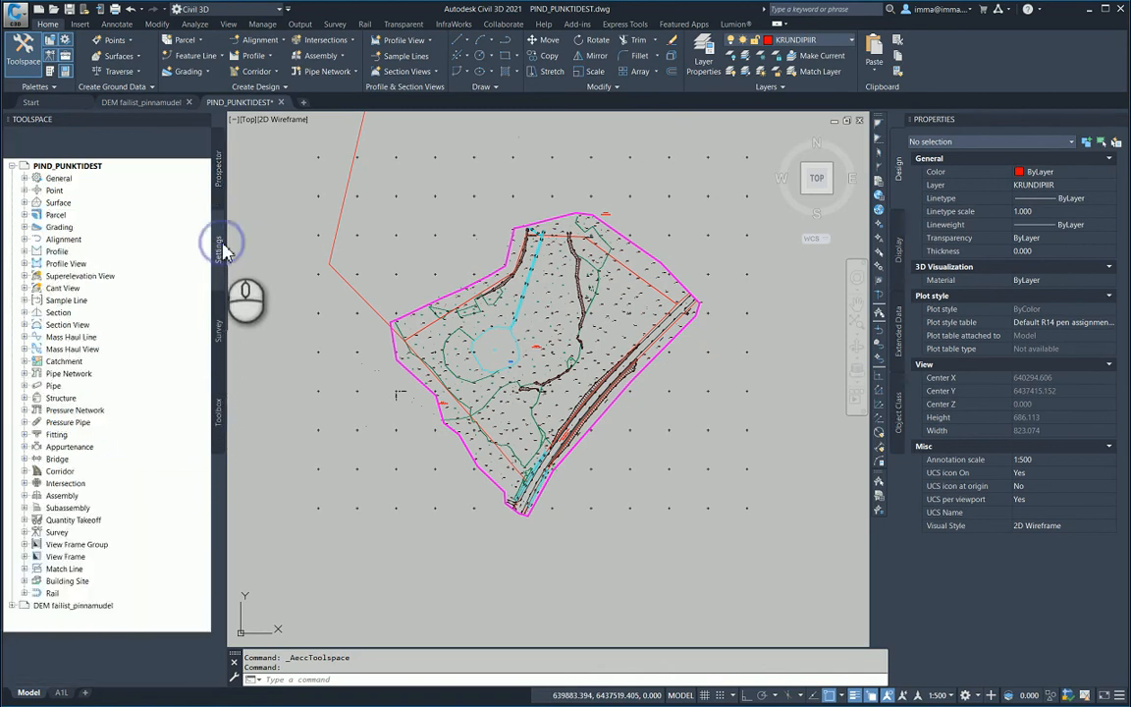
left_click(217, 182)
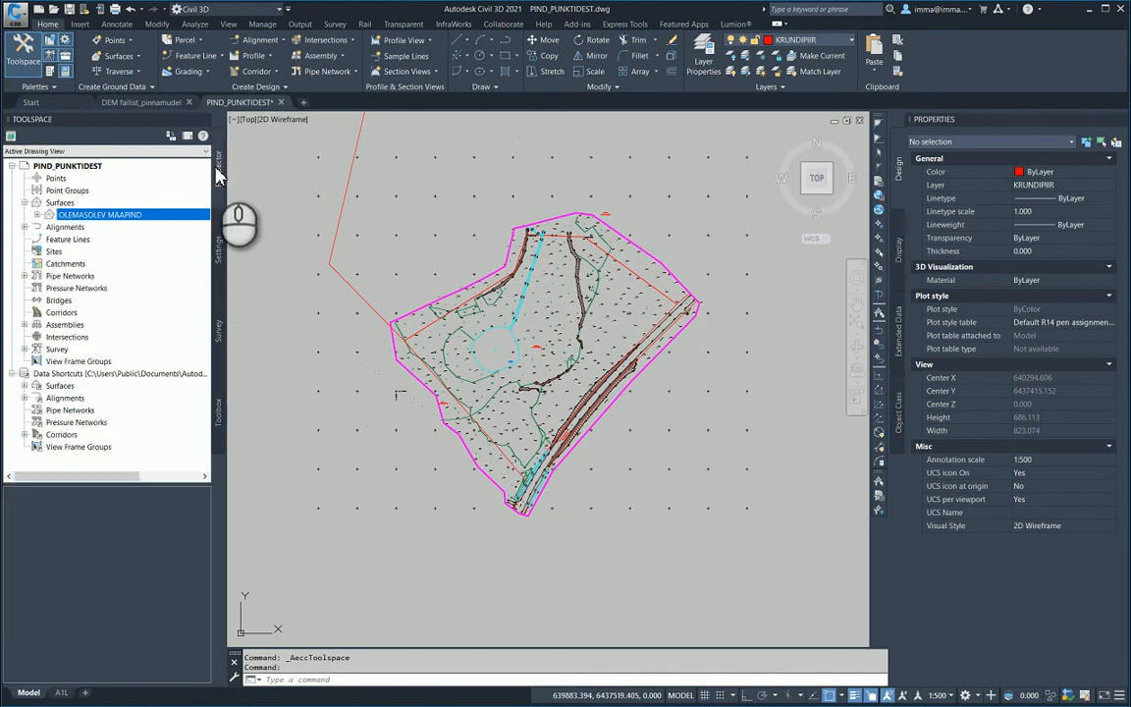
left_click(222, 244)
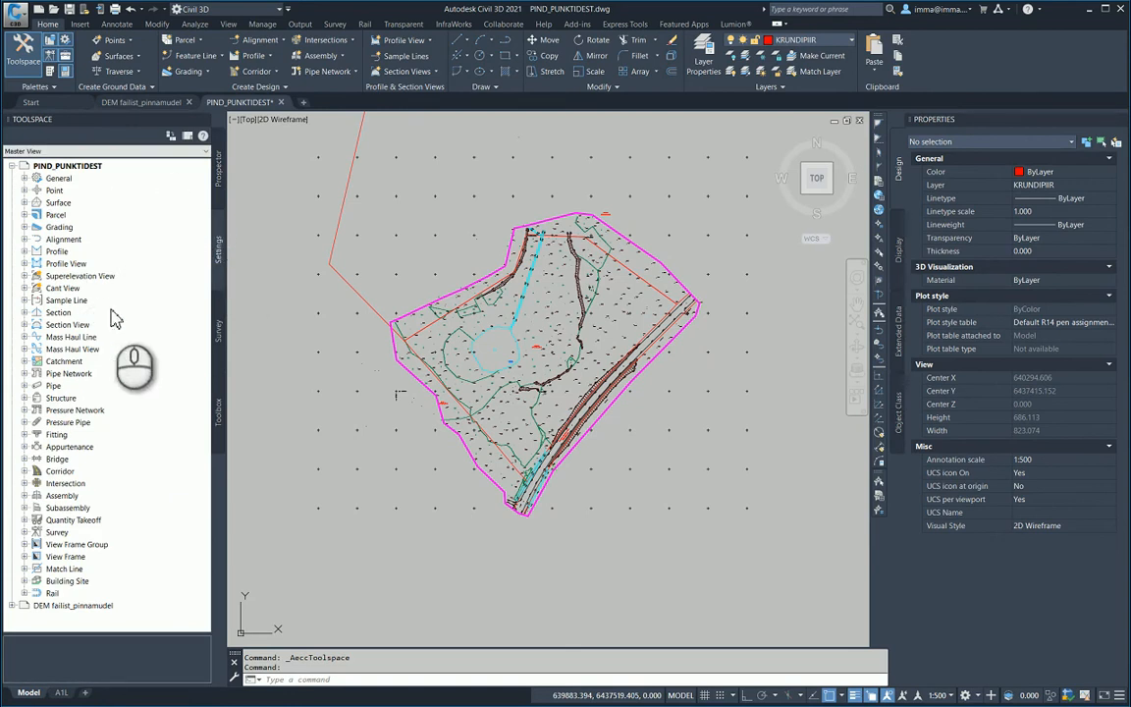
left_click(24, 202)
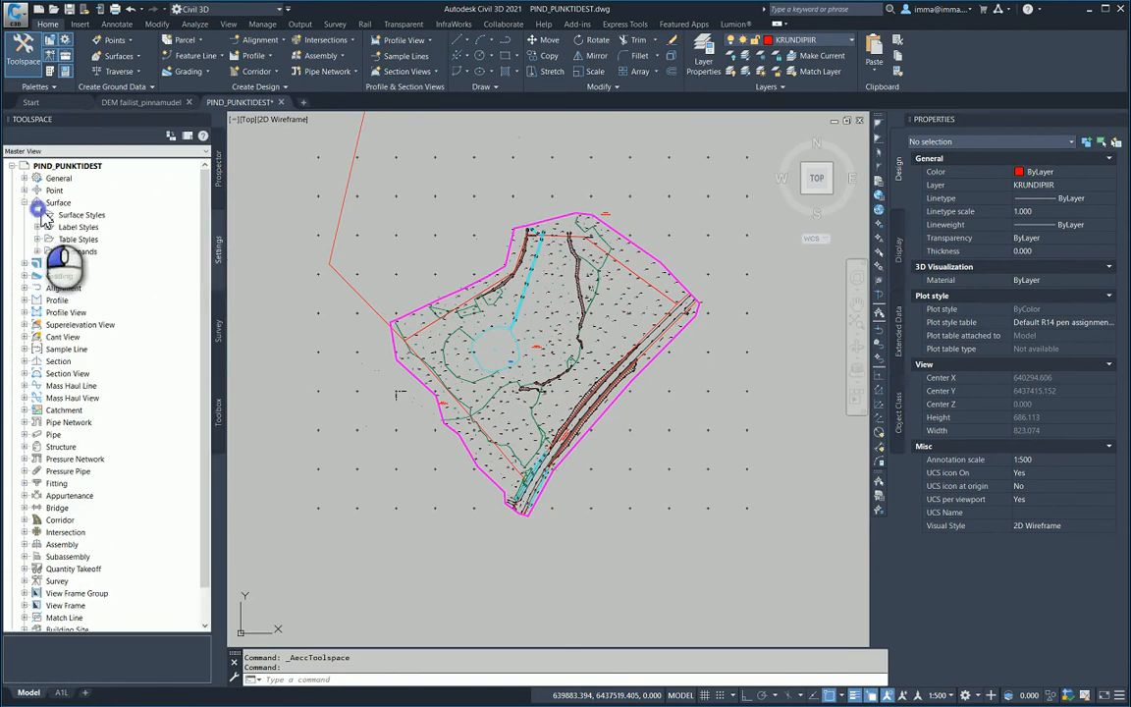
left_click(36, 214)
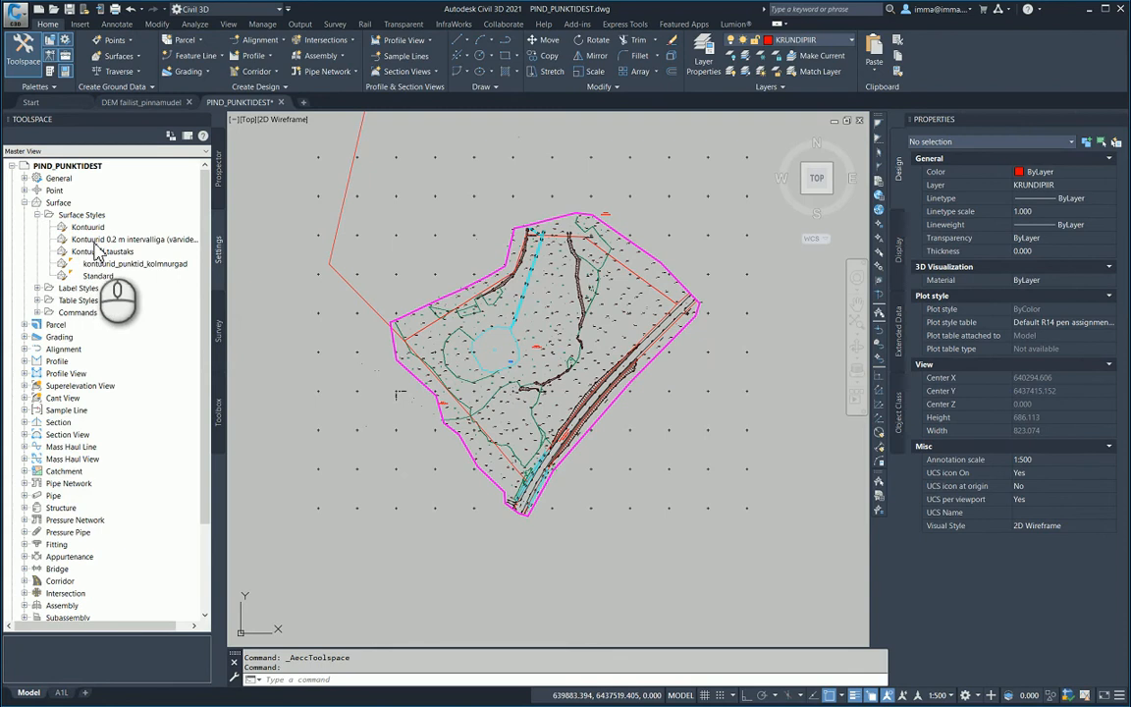
left_click(218, 192)
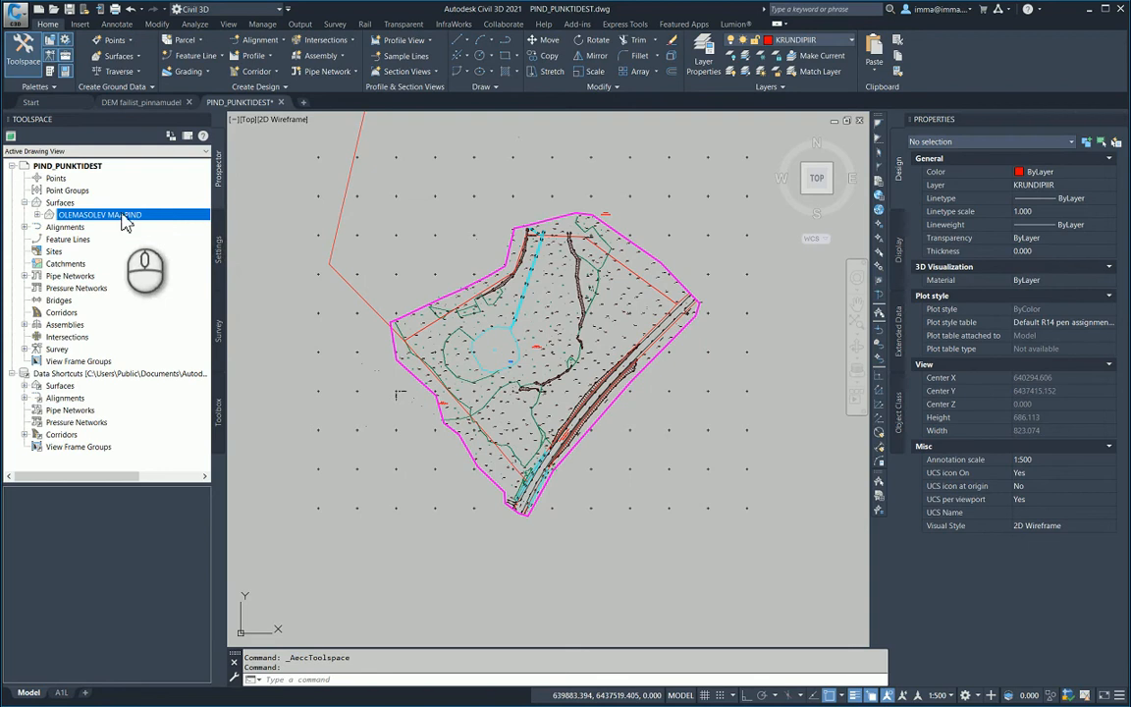
Expand the OLEMASOLEV MAAPIND surface and its Definition down to the individual data types.
left_click(36, 214)
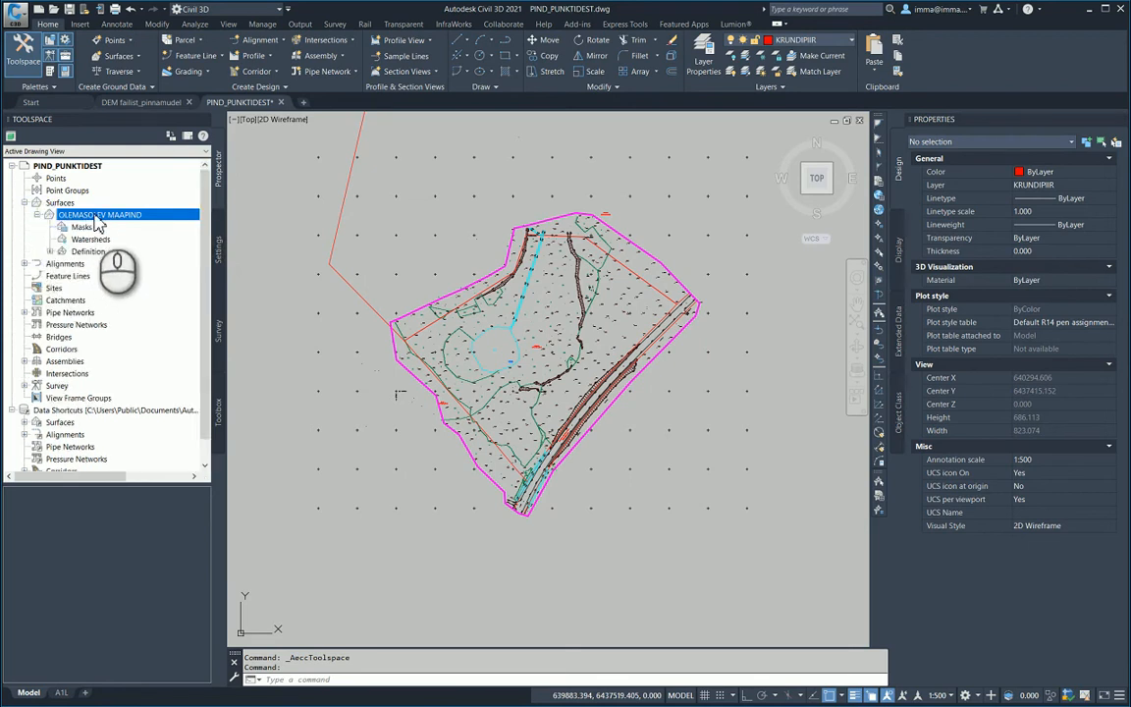
left_click(87, 252)
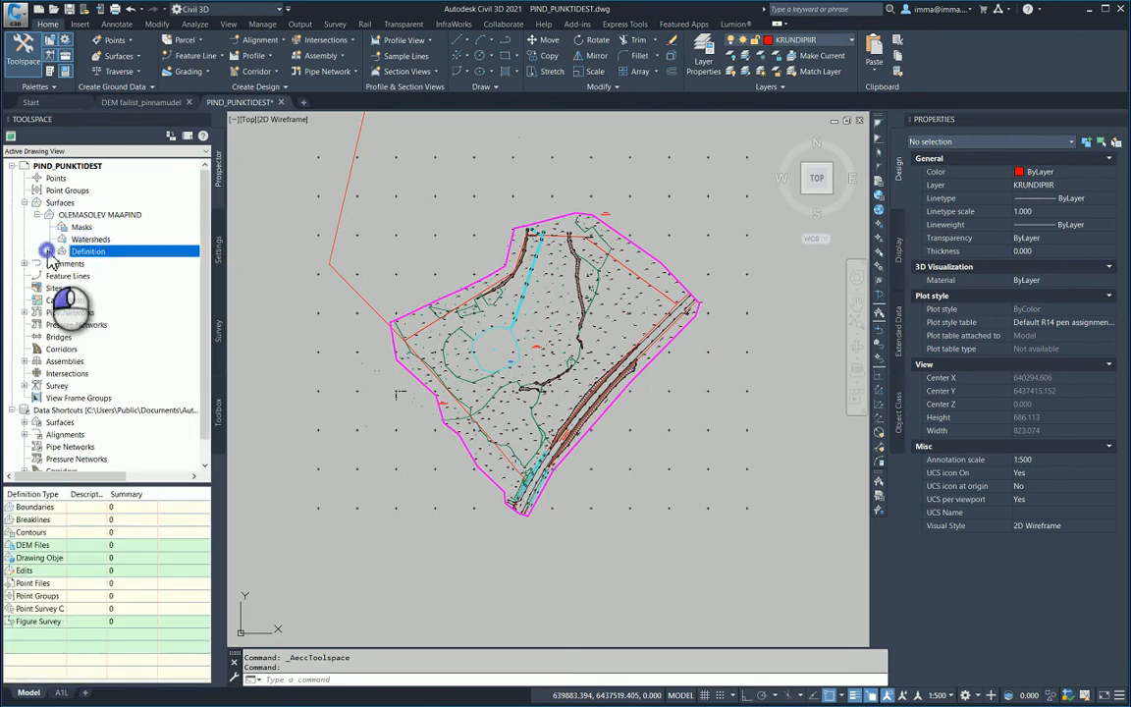
left_click(48, 252)
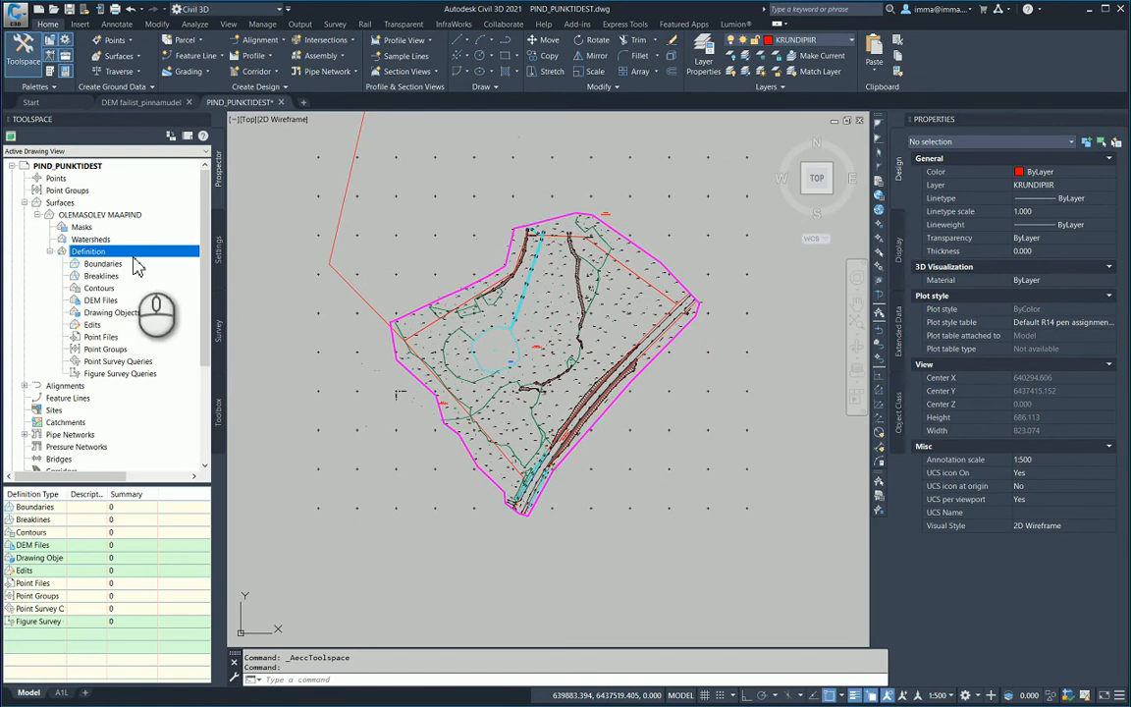
Start adding drawing objects to the OLEMASOLEV MAAPIND surface definition, with Points as the object type.
left_click(148, 316)
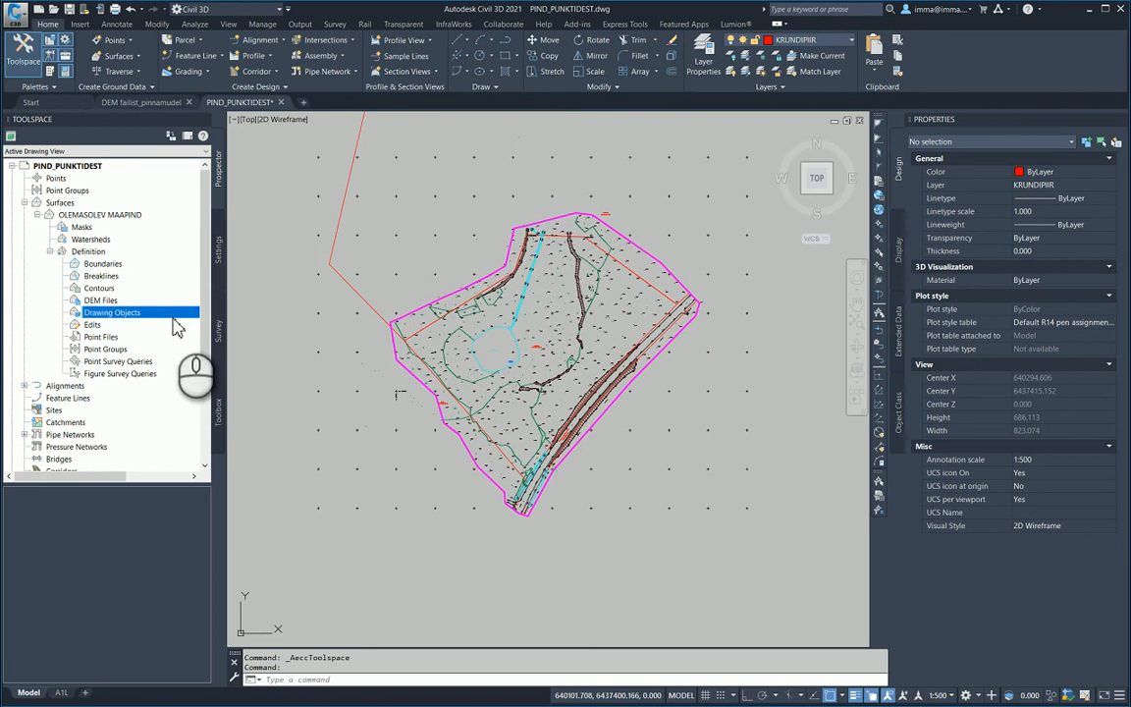
right_click(175, 316)
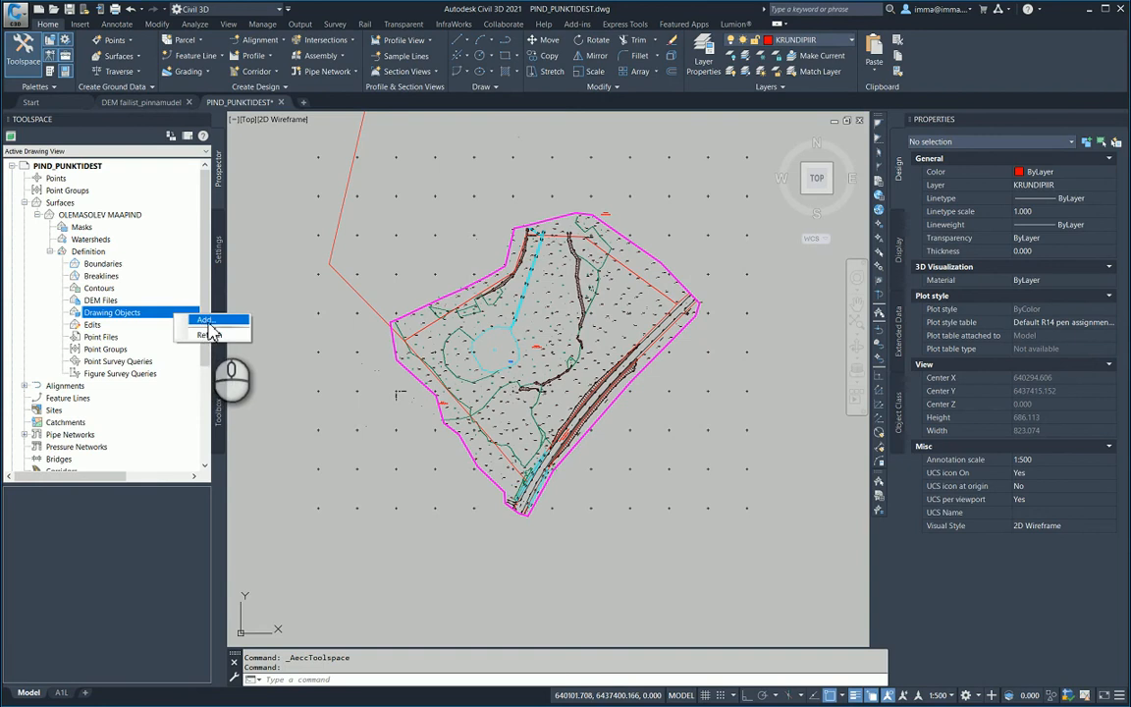
left_click(208, 322)
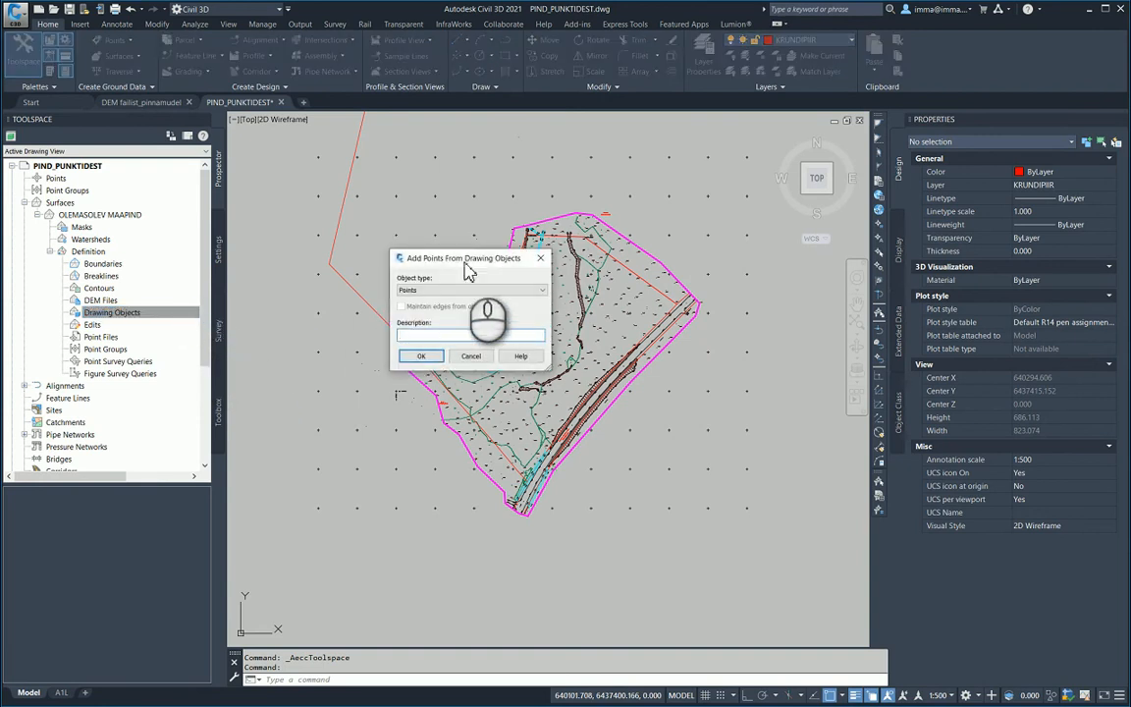
left_click_drag(462, 267, 398, 256)
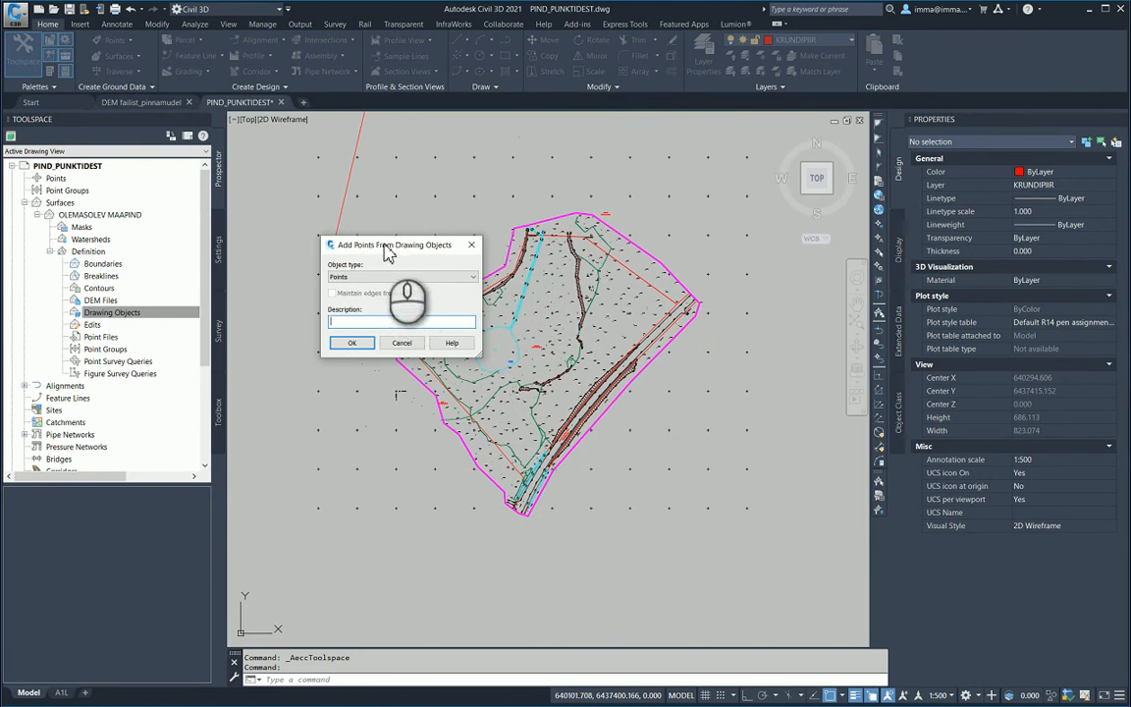
left_click(402, 278)
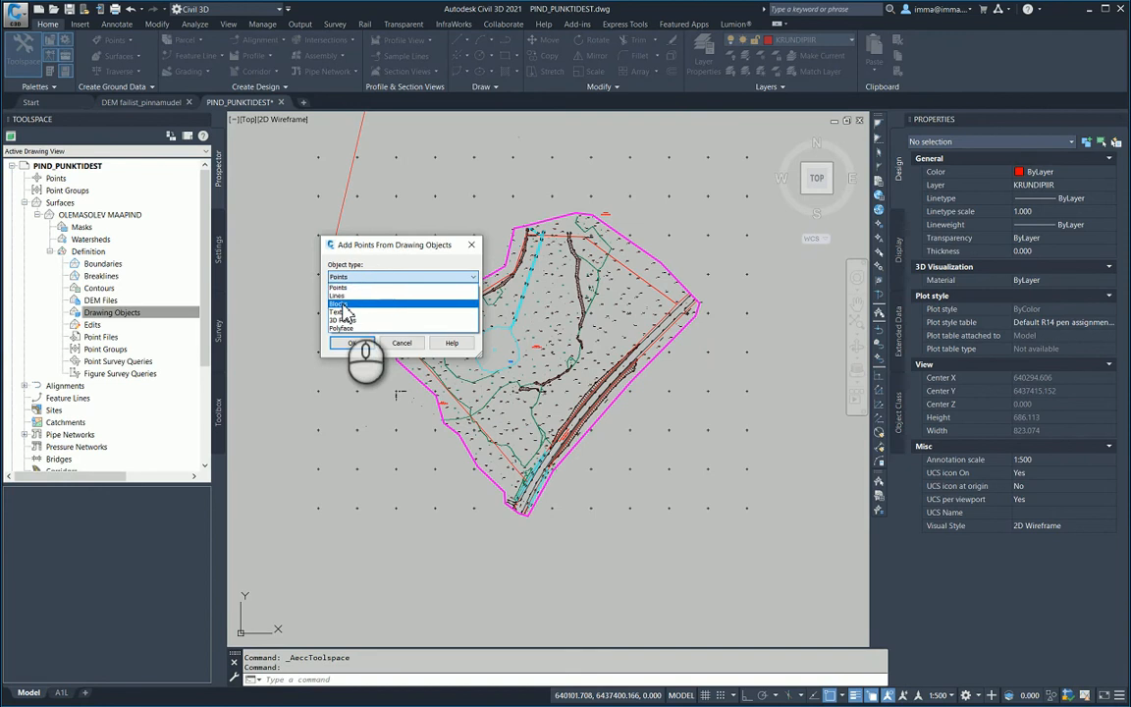
left_click(371, 252)
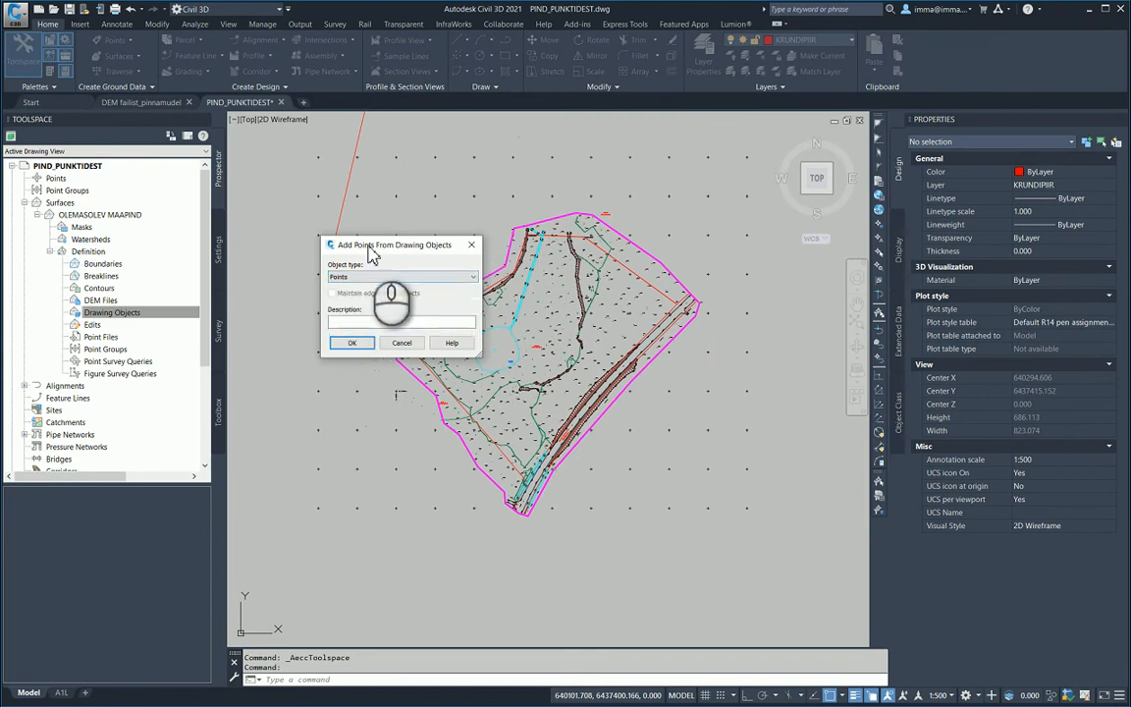
left_click(353, 343)
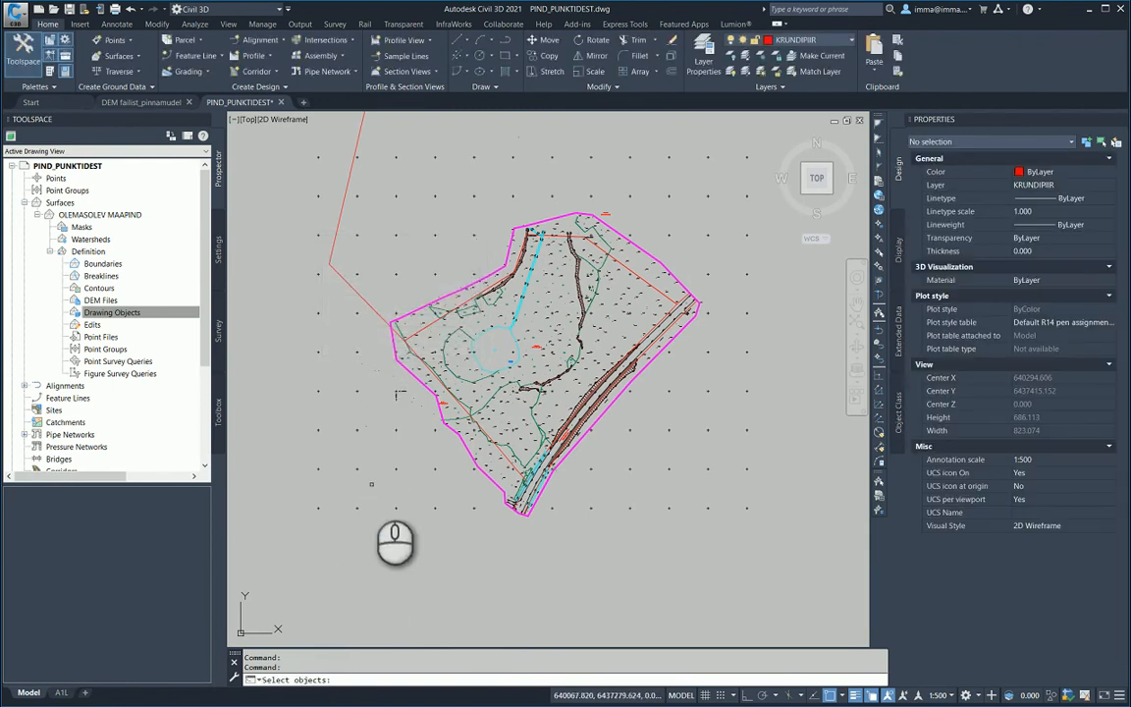
Window-select the survey points in three separate areas across the western and northern parts of the site.
left_click(375, 255)
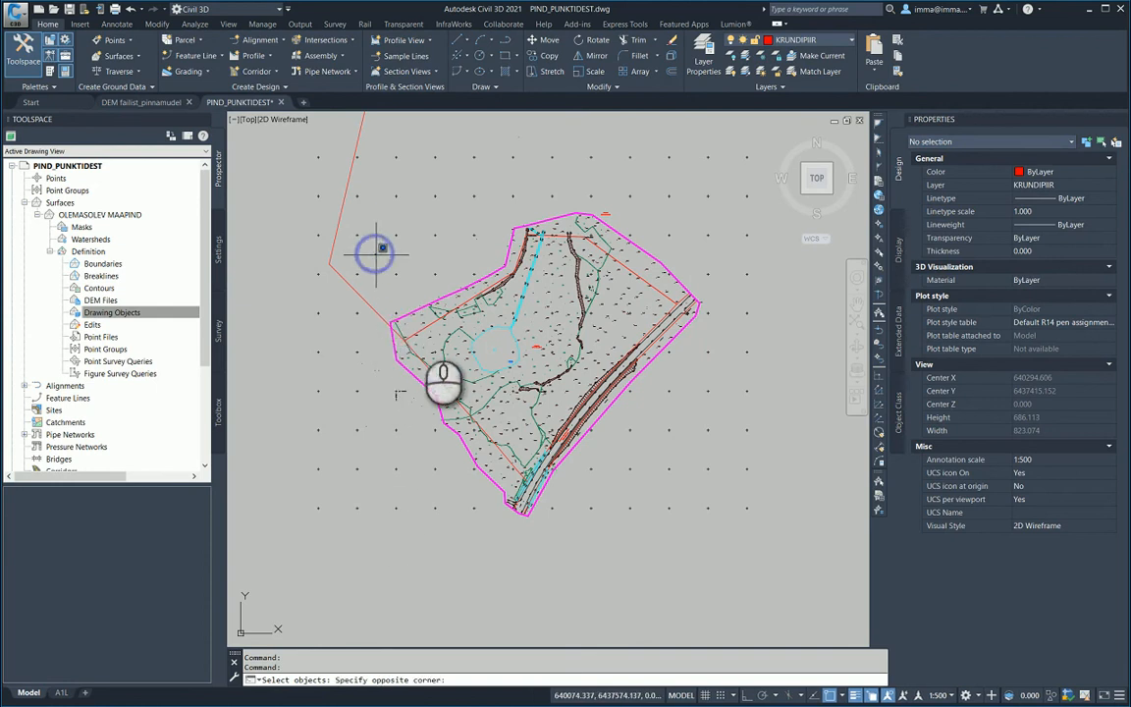
left_click(456, 390)
left_click(429, 252)
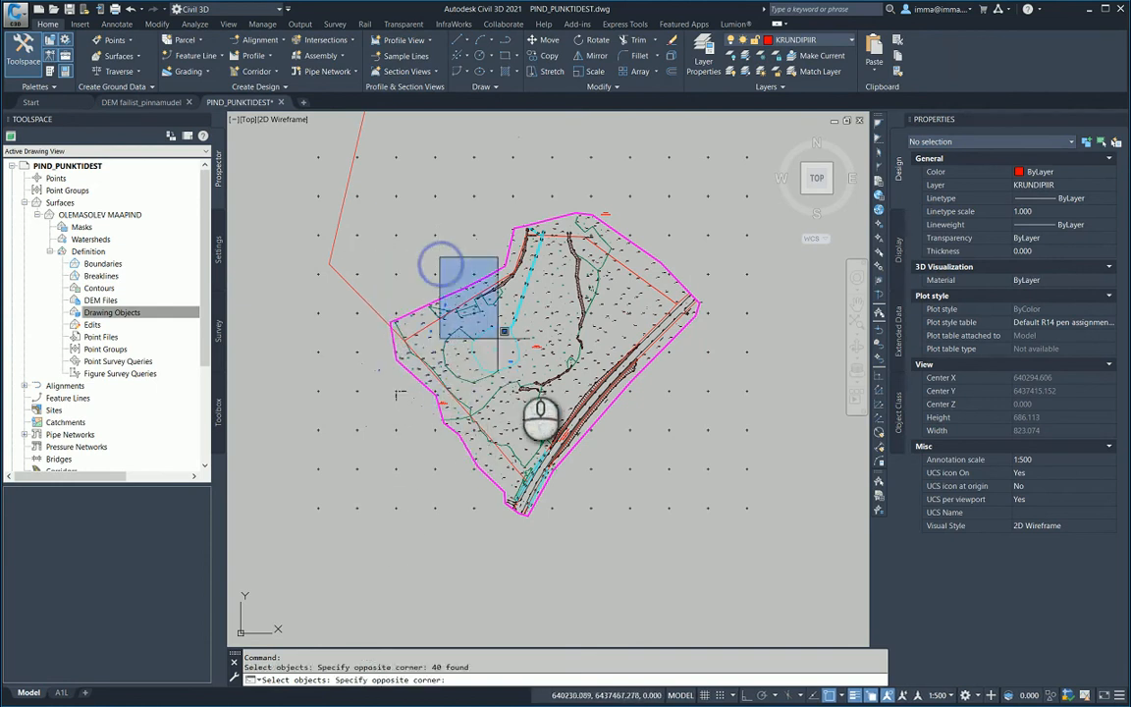
left_click(530, 364)
left_click(647, 209)
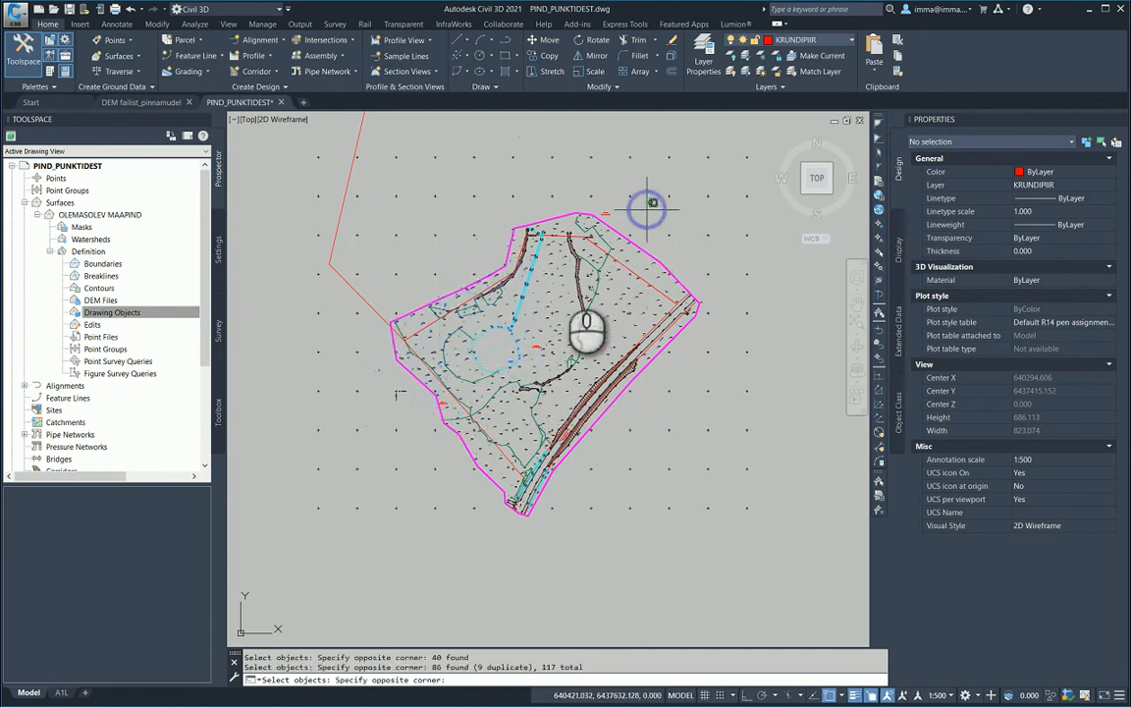
left_click(520, 334)
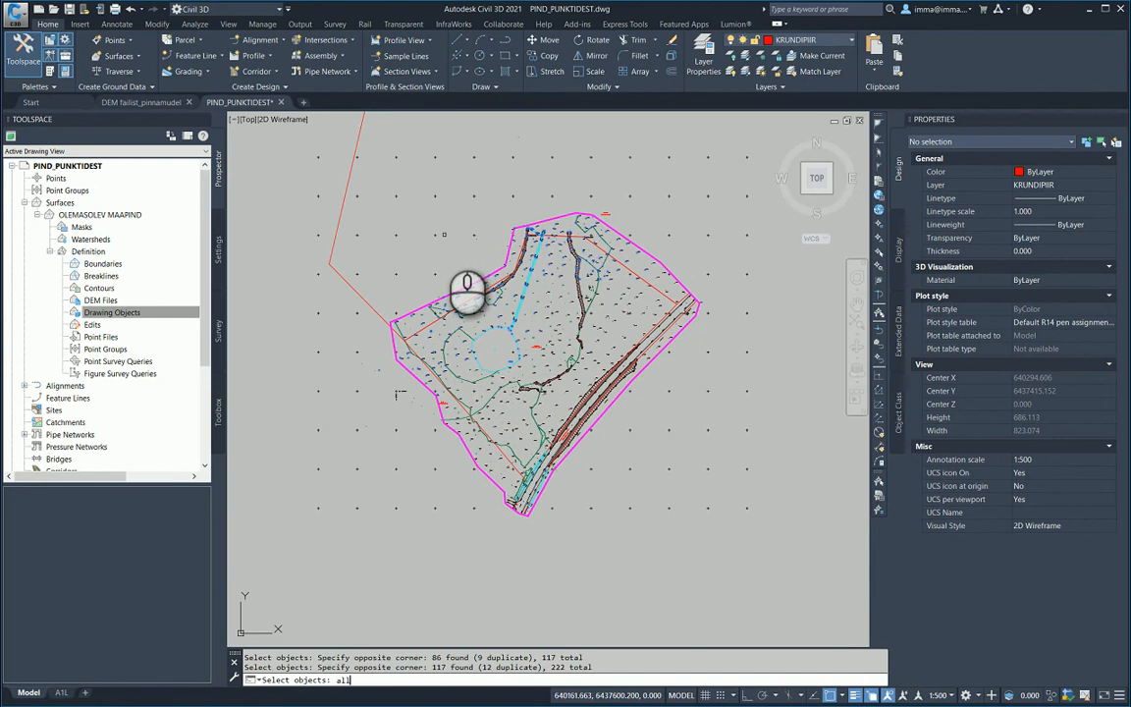
Select all the drawing's points with the all option and finish adding them to the surface.
type("all")
key("Return")
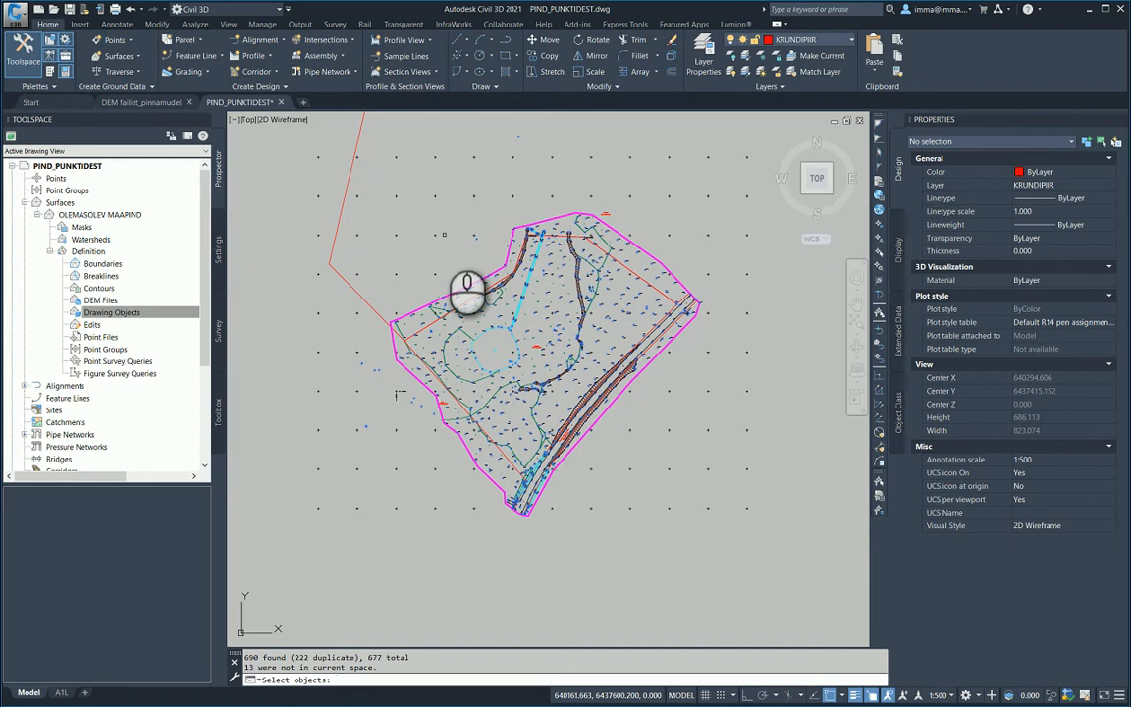
right_click(452, 244)
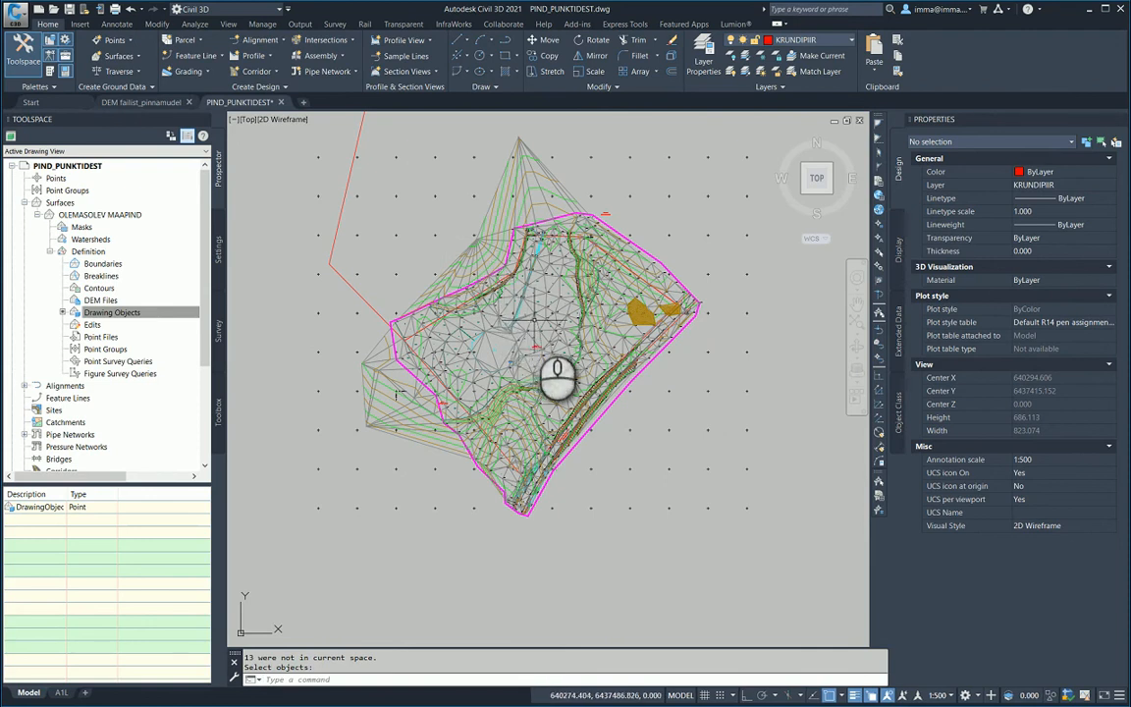
Open the TIN surface in the Object Viewer and tilt it into a 3D side view.
middle_click_drag(556, 450, 535, 459)
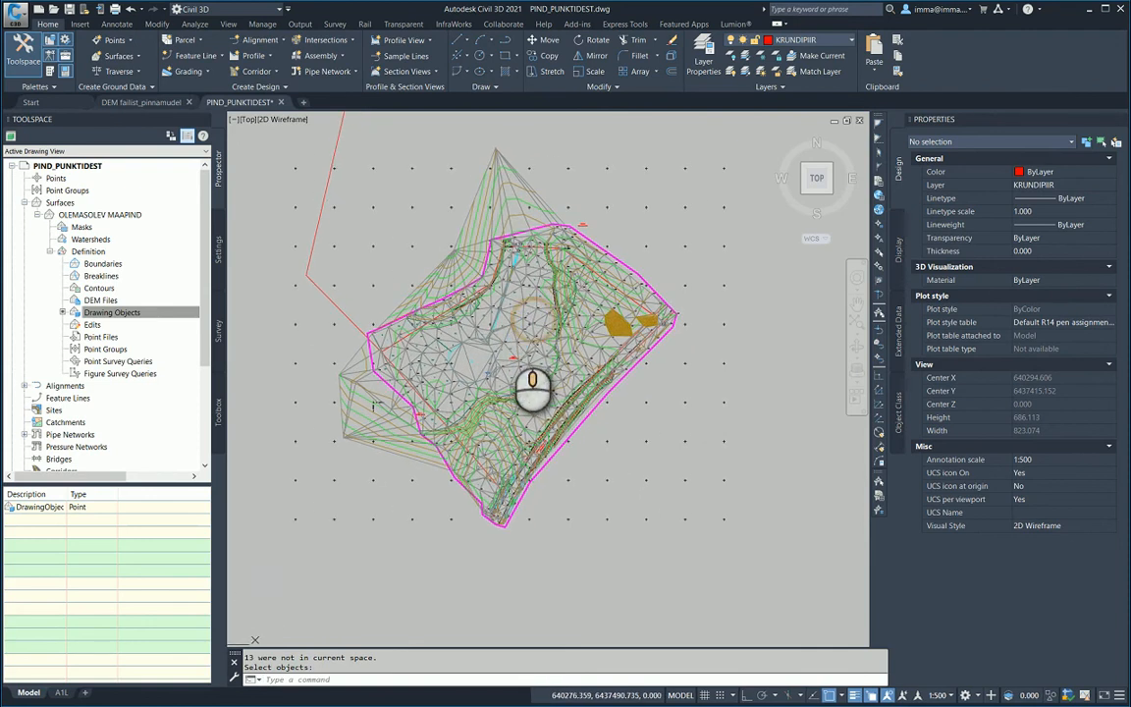
left_click(510, 225)
right_click(572, 417)
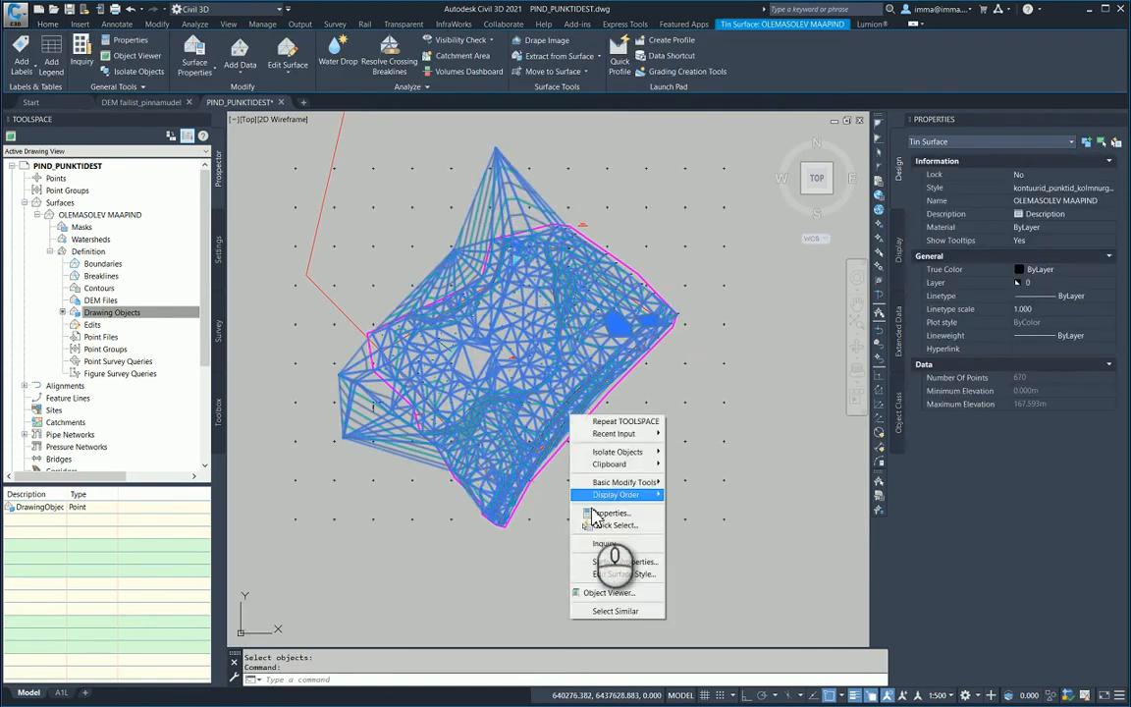
left_click(609, 592)
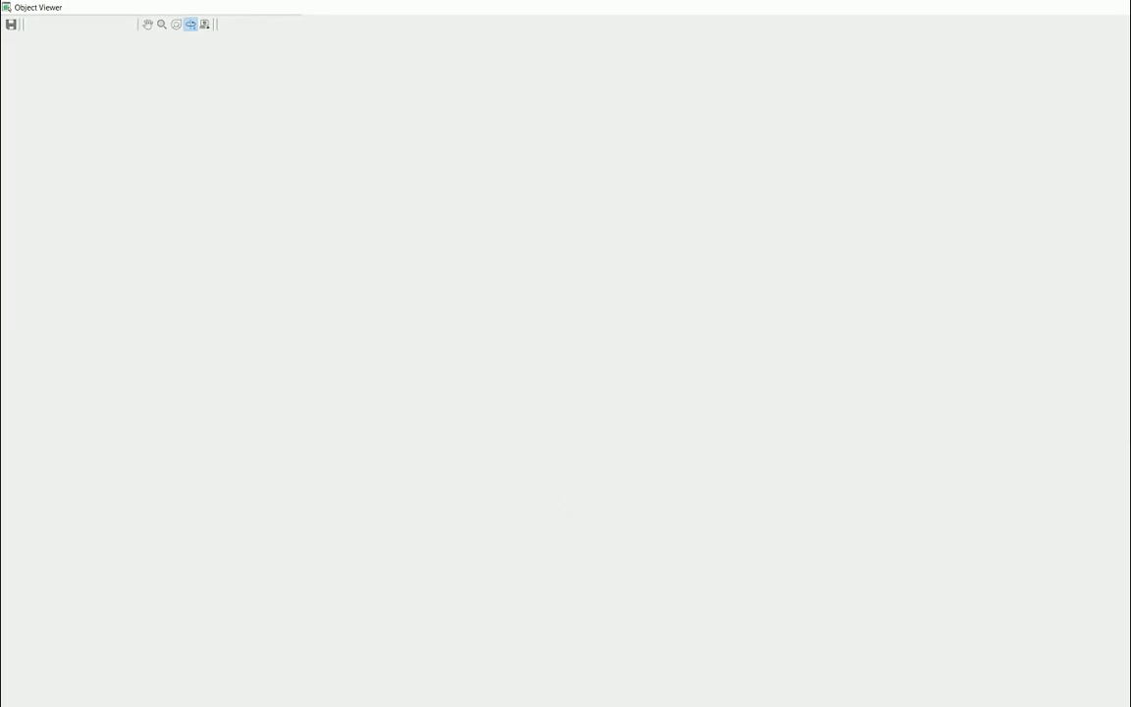
left_click_drag(711, 328, 671, 202)
scroll(695, 284, "up", 3)
left_click_drag(695, 284, 589, 324)
Display the surface in the Object Viewer with the Shaded with edges visual style.
left_click(128, 27)
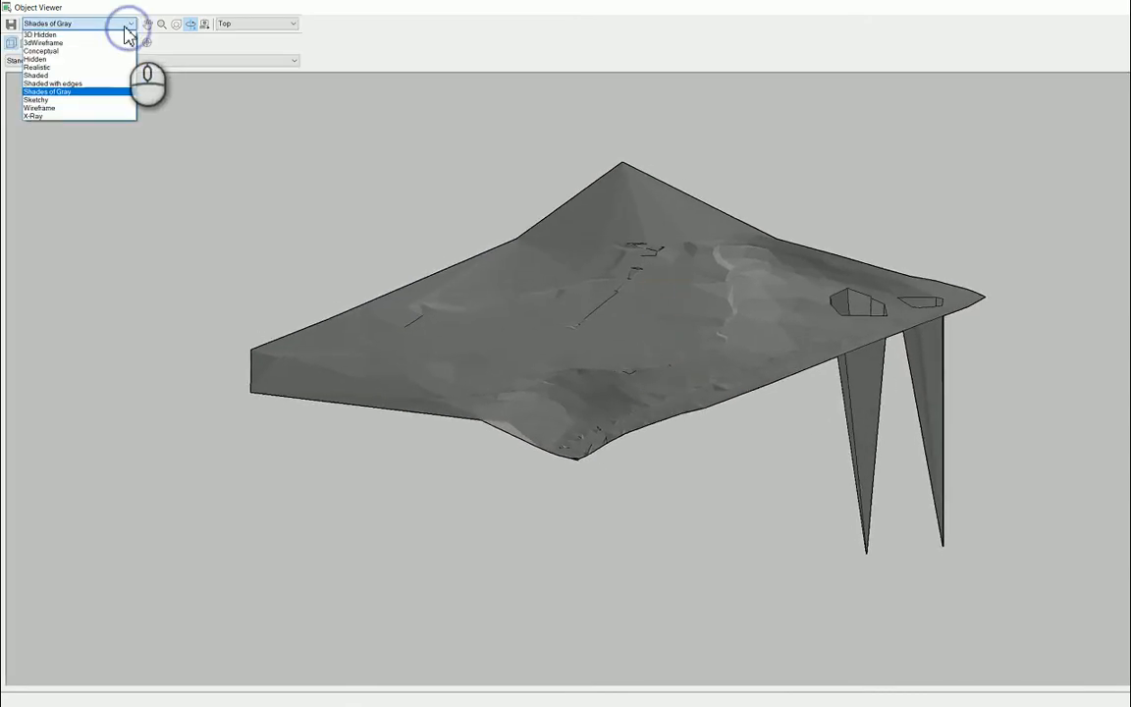
left_click(65, 83)
left_click(74, 24)
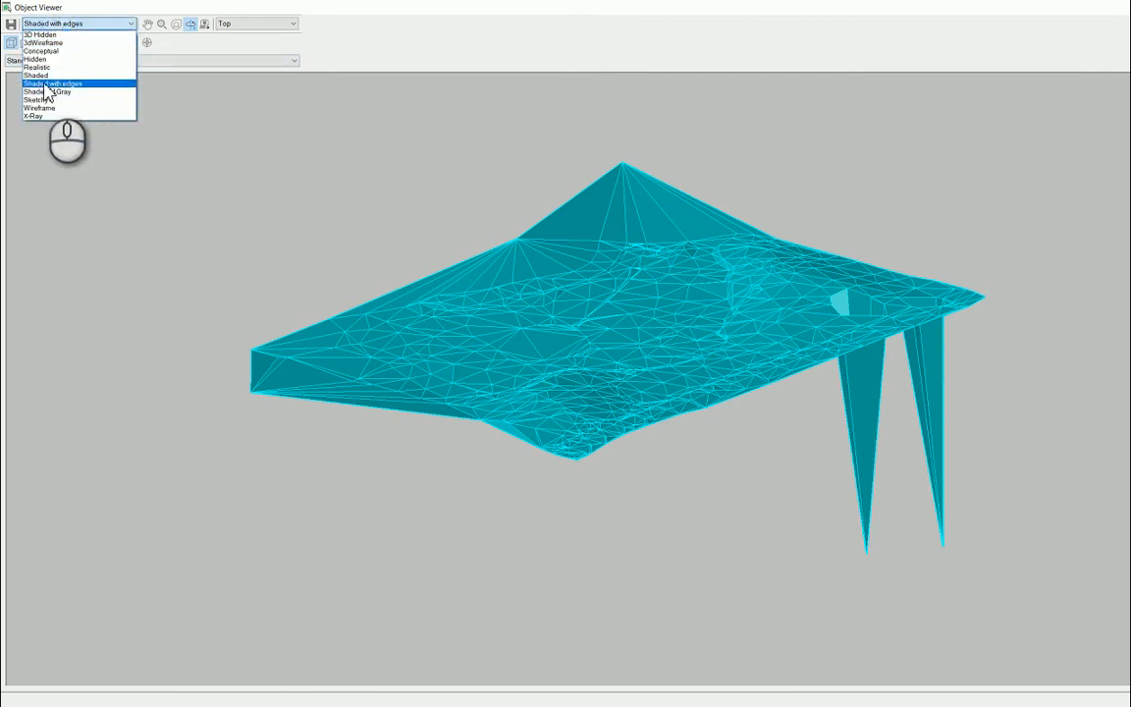
left_click(74, 84)
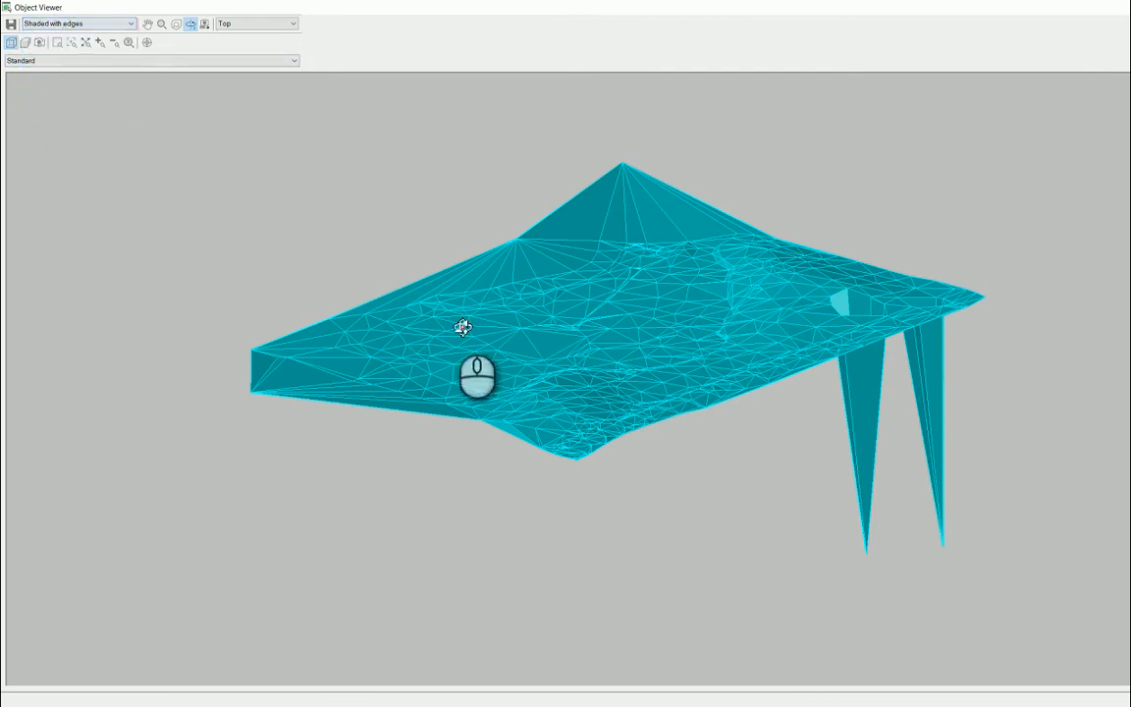
Examine the shape and triangulation of the surface in 3D for elevation errors, and close the Object Viewer.
mouse_move(590, 362)
left_mouse_down()
mouse_move(610, 434)
mouse_move(684, 437)
mouse_move(648, 429)
mouse_move(605, 358)
mouse_move(649, 366)
left_mouse_up()
middle_click_drag(649, 366, 507, 379)
scroll(507, 379, "up", 1)
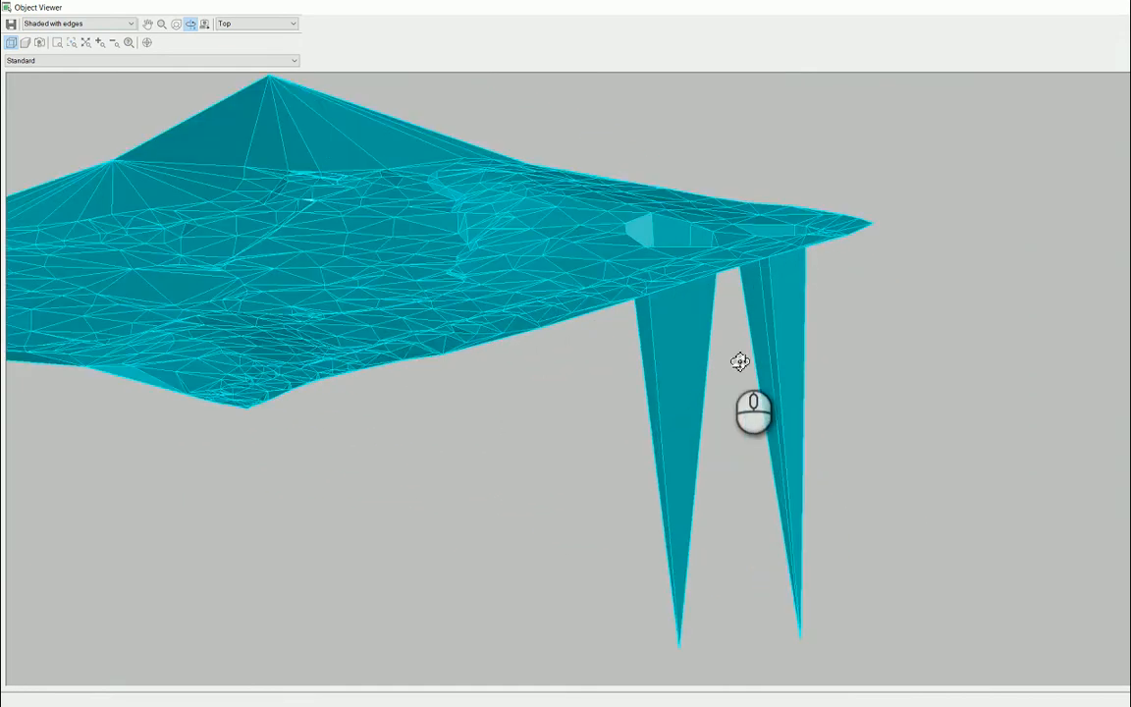
scroll(761, 486, "down", 1)
left_click_drag(736, 496, 575, 361)
middle_click_drag(575, 362, 667, 396)
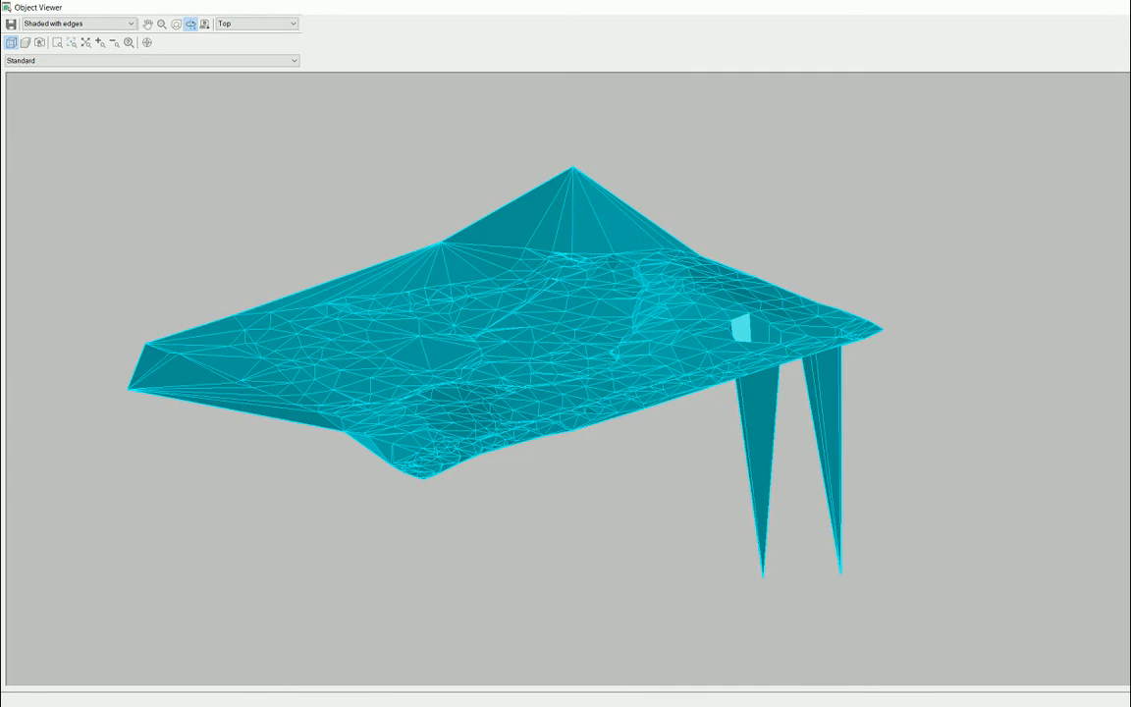
key("Escape")
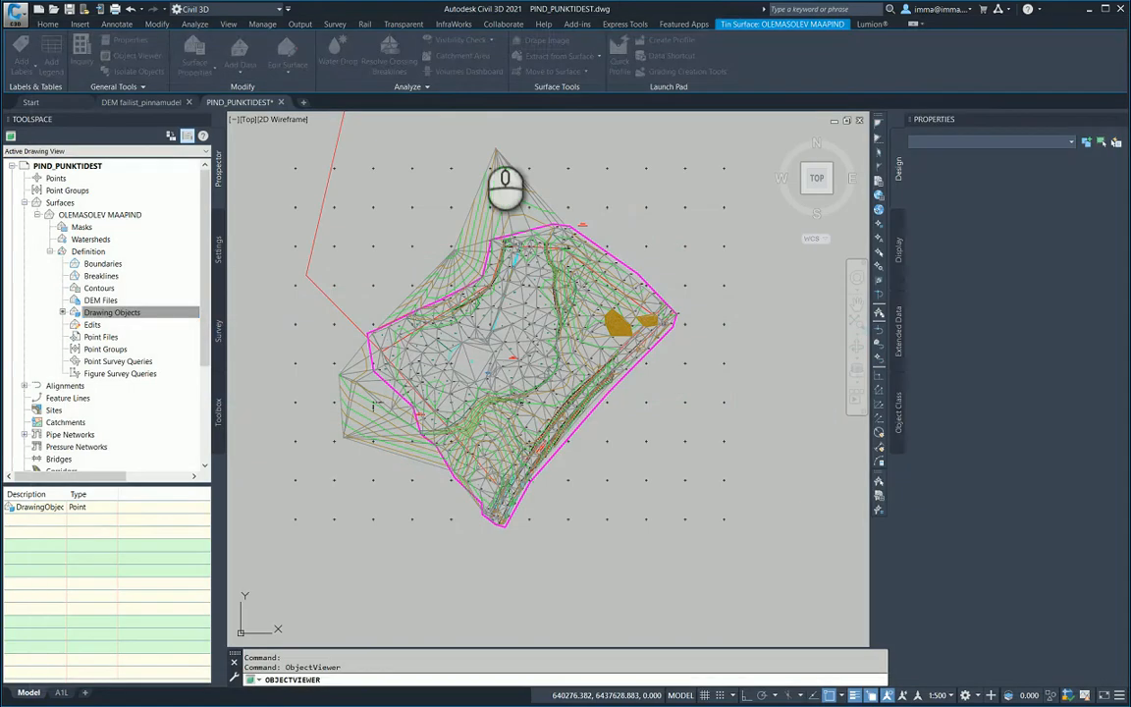